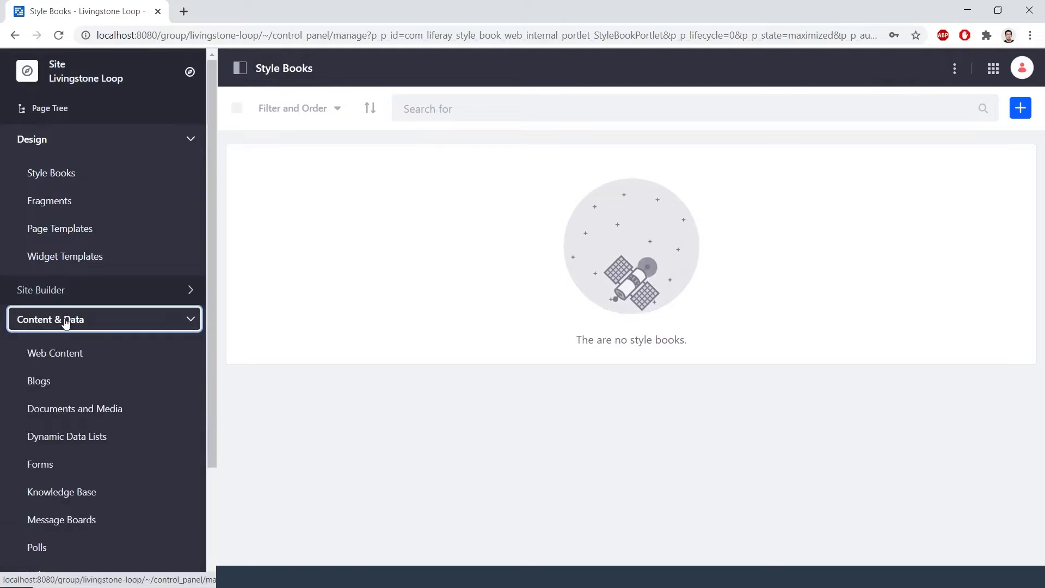
# Create a folder named Human Resources in the site's Documents and Media library.
pyautogui.click(77, 408)
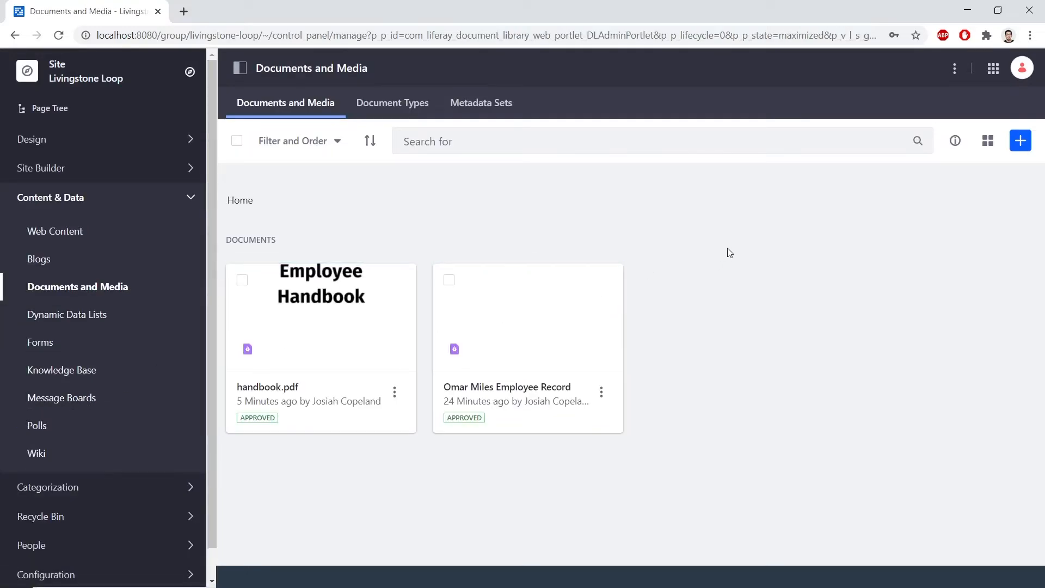
pyautogui.click(1020, 143)
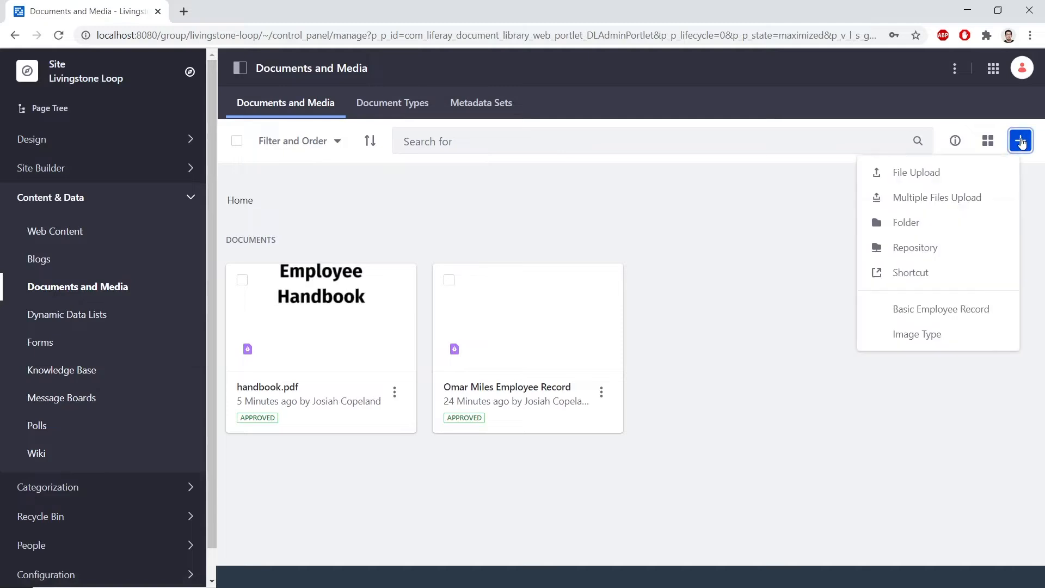
pyautogui.click(941, 223)
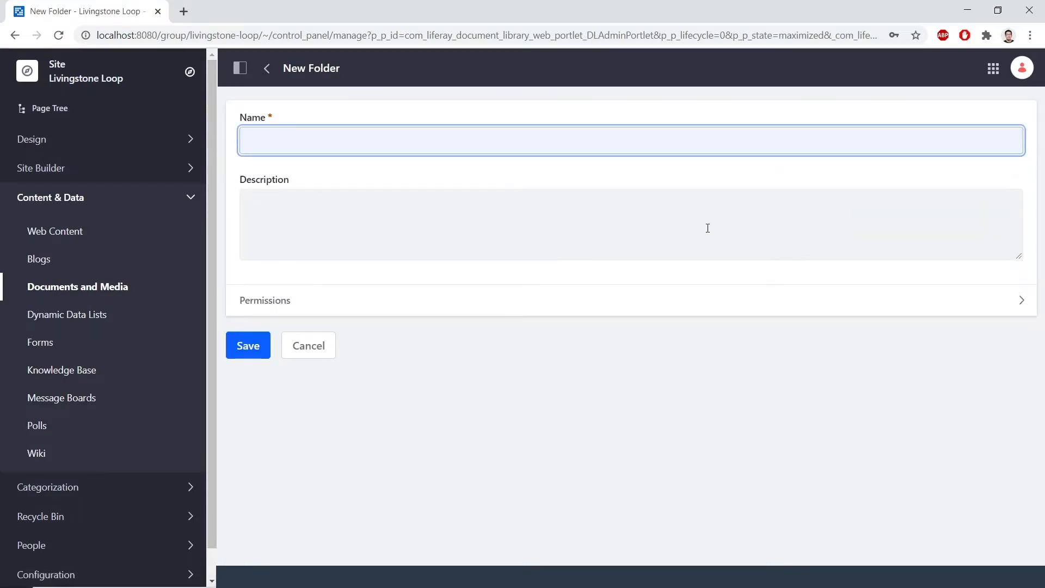
pyautogui.write('Human Resources')
pyautogui.click(262, 350)
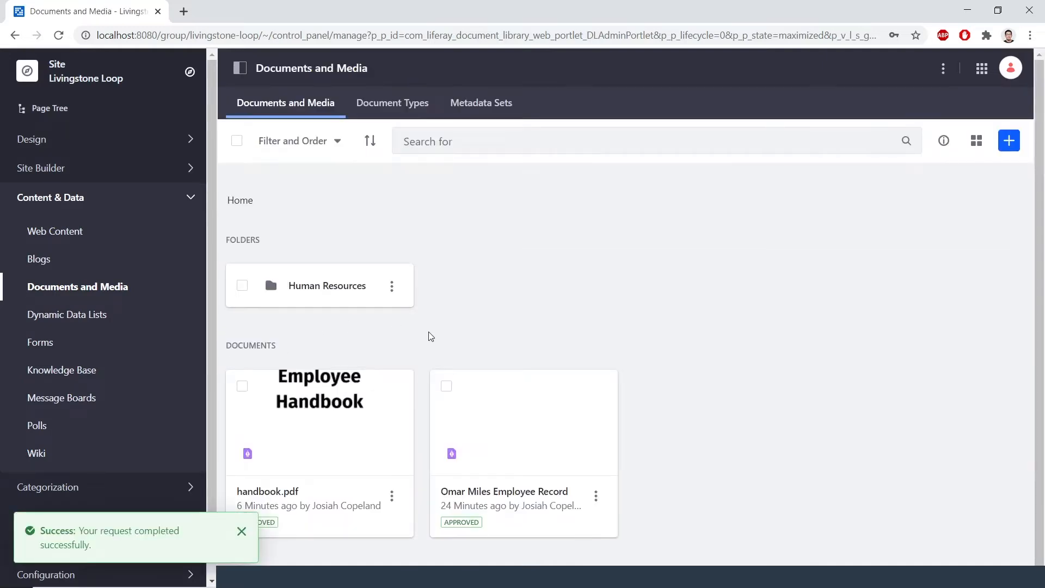
# Add a folder named Employee Collaboration at the Home level of the document library.
pyautogui.click(1008, 141)
pyautogui.click(906, 223)
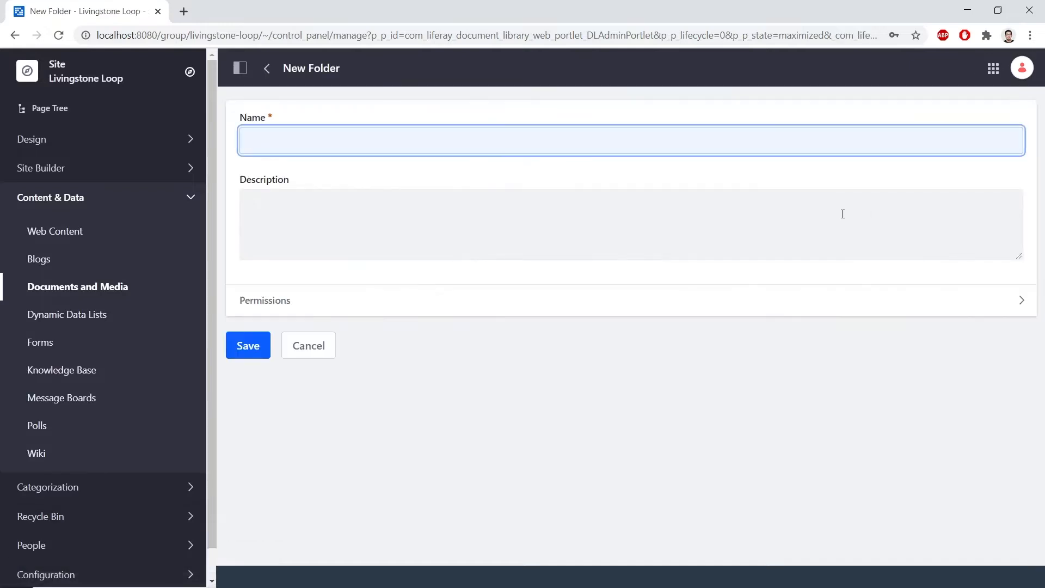
pyautogui.click(603, 140)
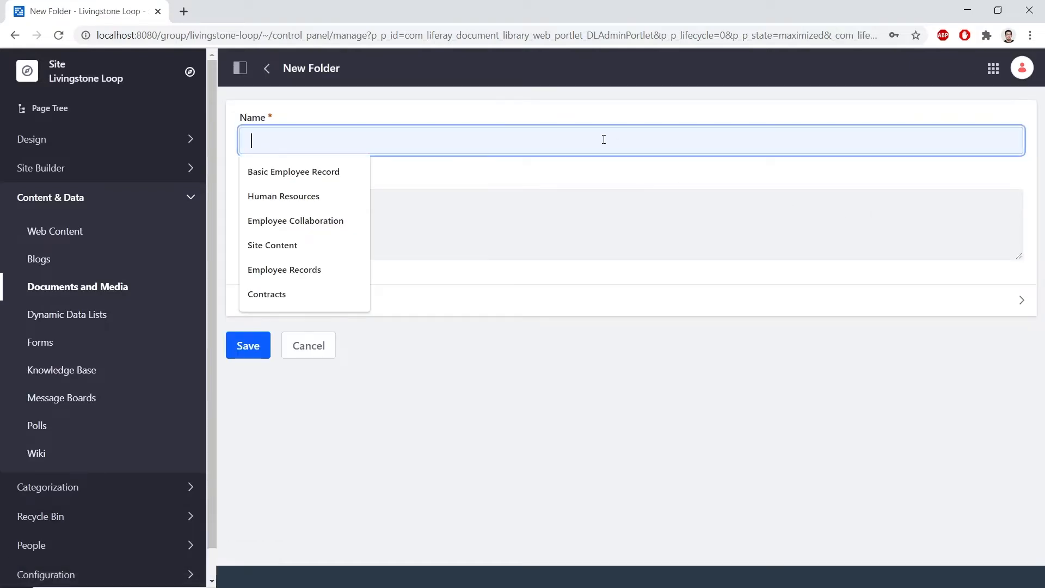
pyautogui.write('Employee Col')
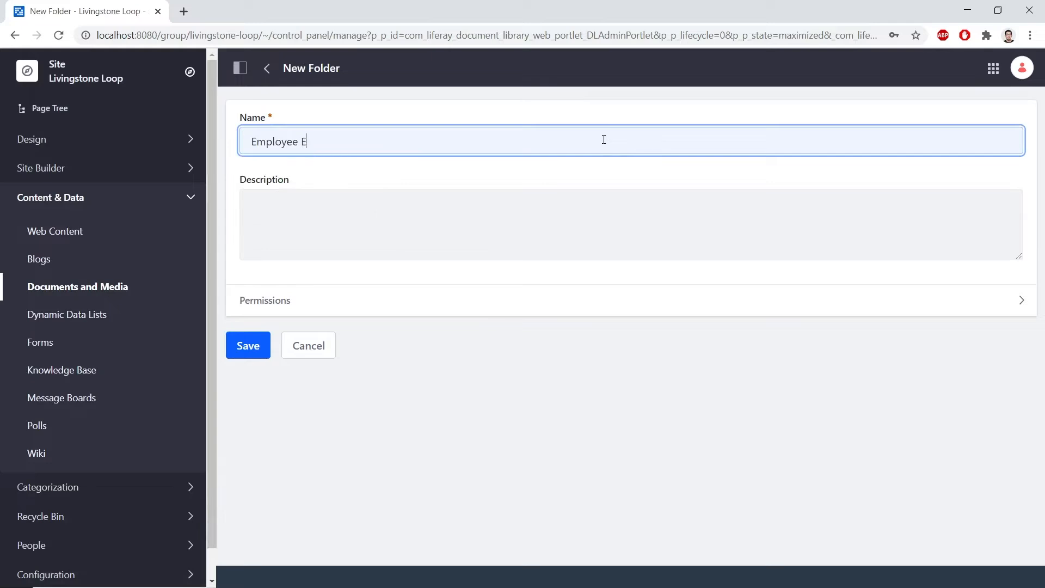
pyautogui.write('laboration')
pyautogui.click(243, 357)
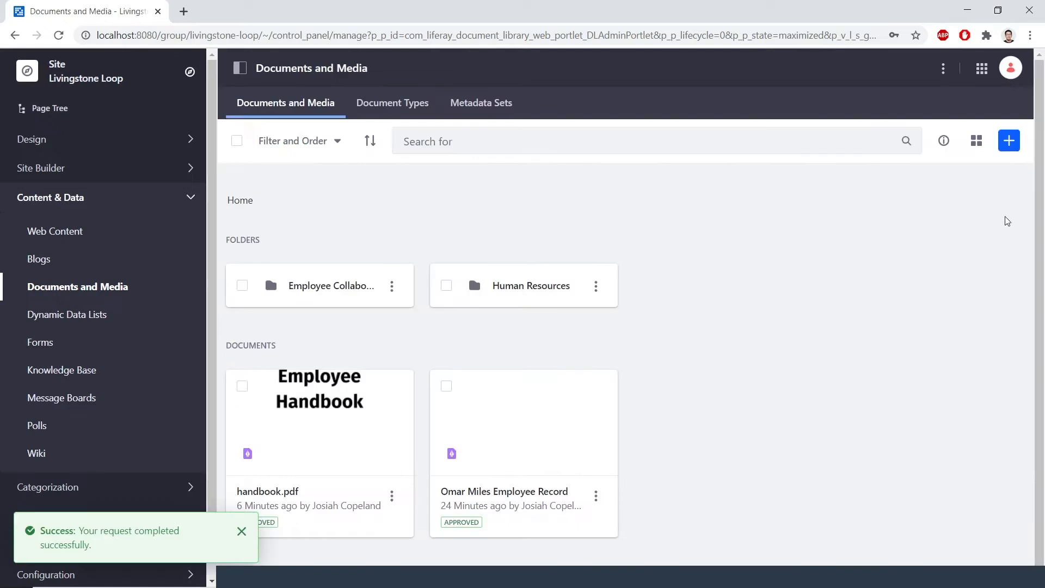
# Add a folder named Site Content at the Home level of the document library.
pyautogui.click(1008, 141)
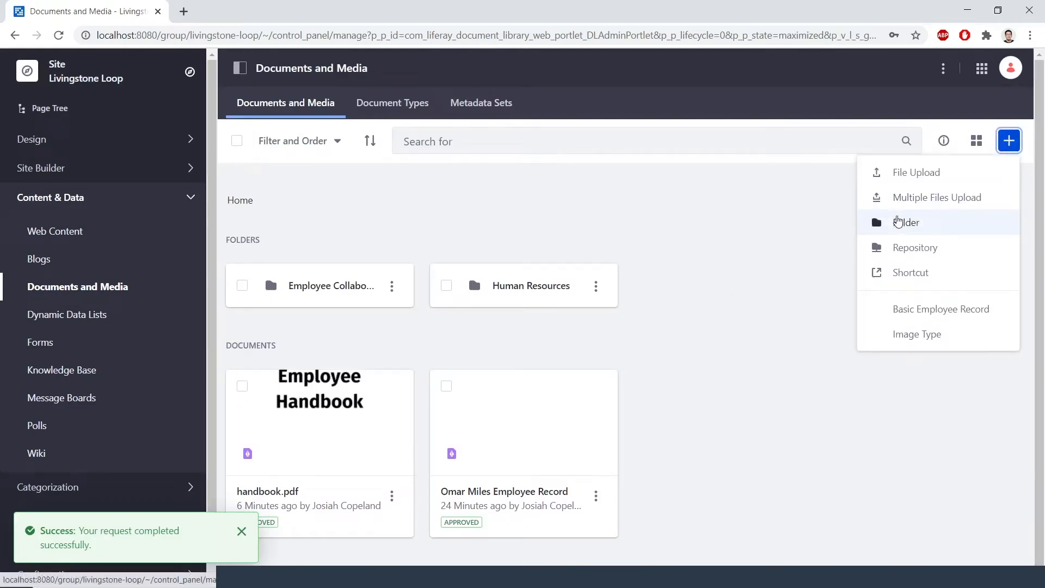
pyautogui.click(905, 222)
pyautogui.click(553, 135)
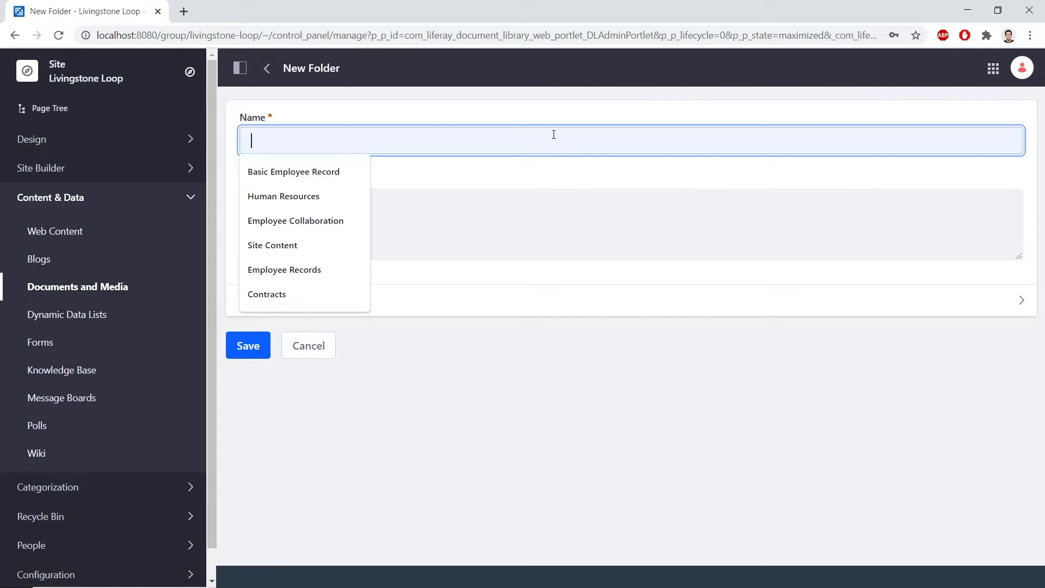
pyautogui.write('Site COnte')
pyautogui.press('BackSpace')
pyautogui.write('ontent')
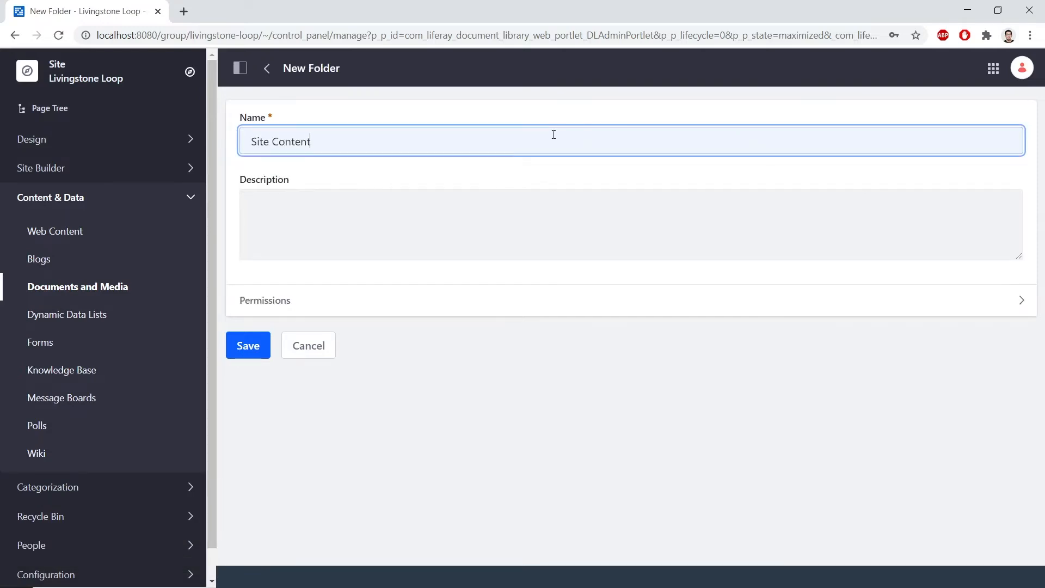
pyautogui.click(250, 347)
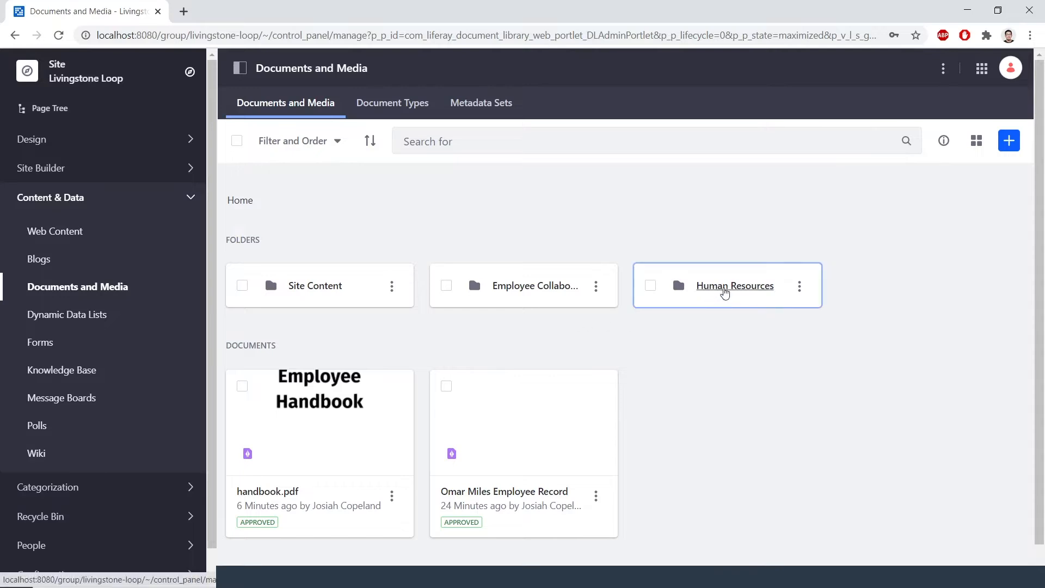
# Create a subfolder named Employee Records inside the Human Resources folder.
pyautogui.click(724, 292)
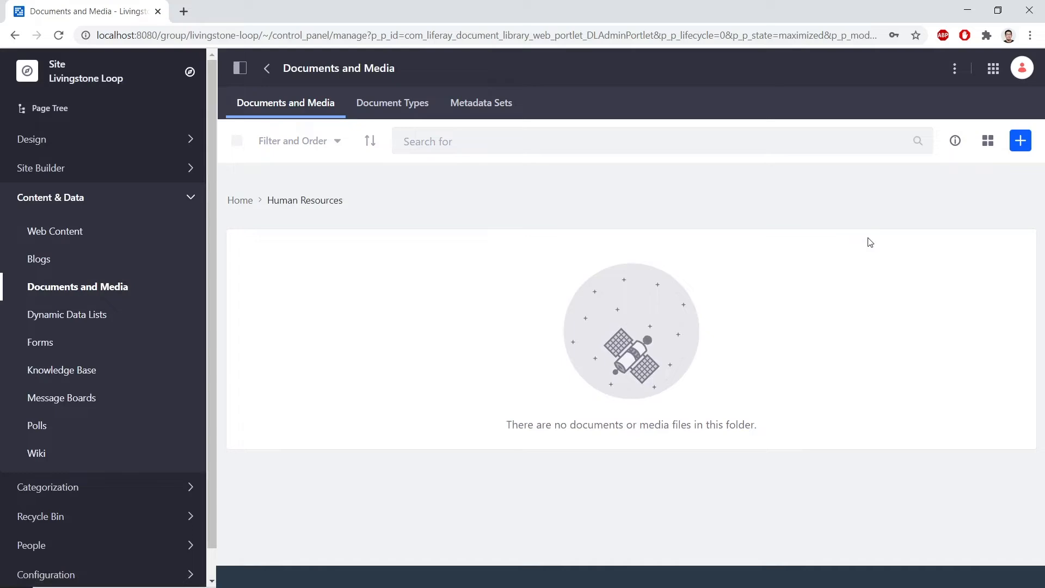
pyautogui.click(1020, 142)
pyautogui.click(955, 129)
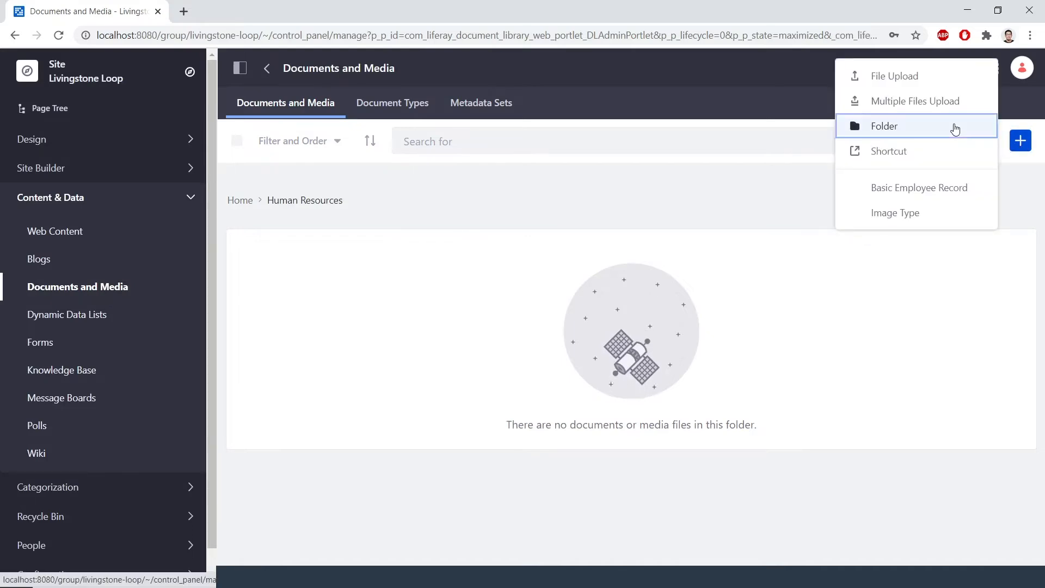
pyautogui.click(641, 138)
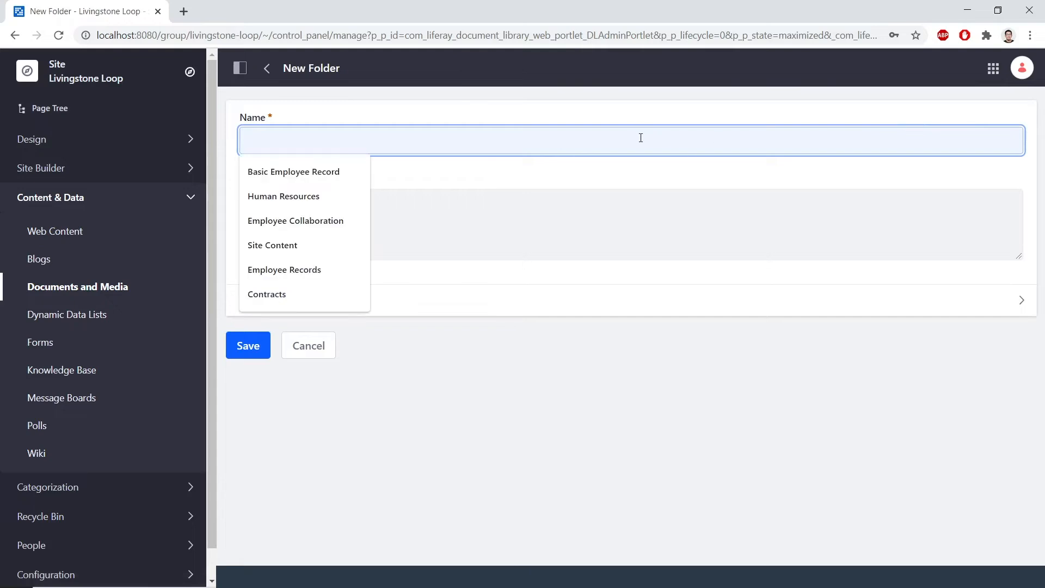
pyautogui.write('Employee Rec')
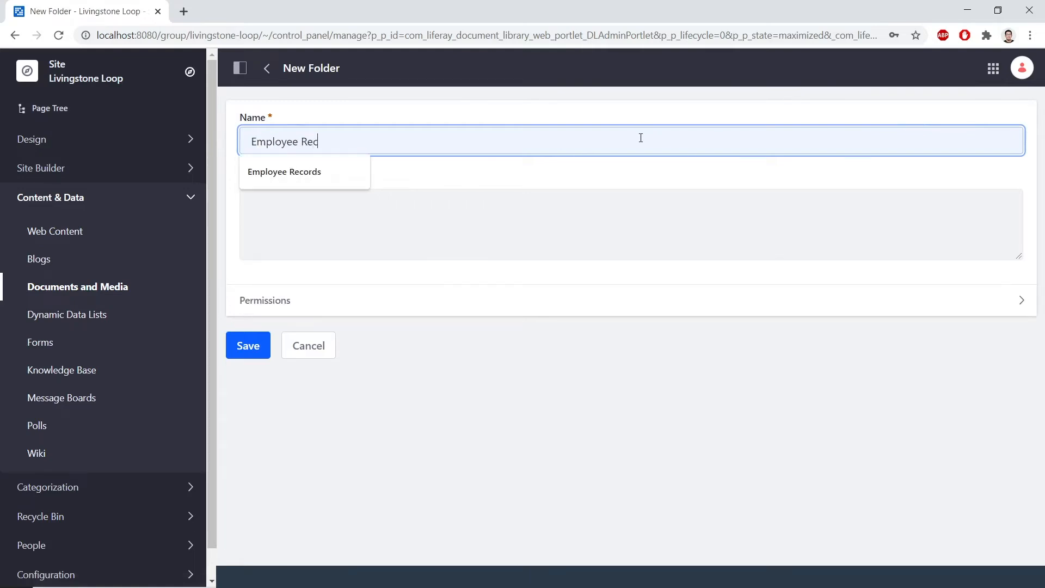
pyautogui.write('ords')
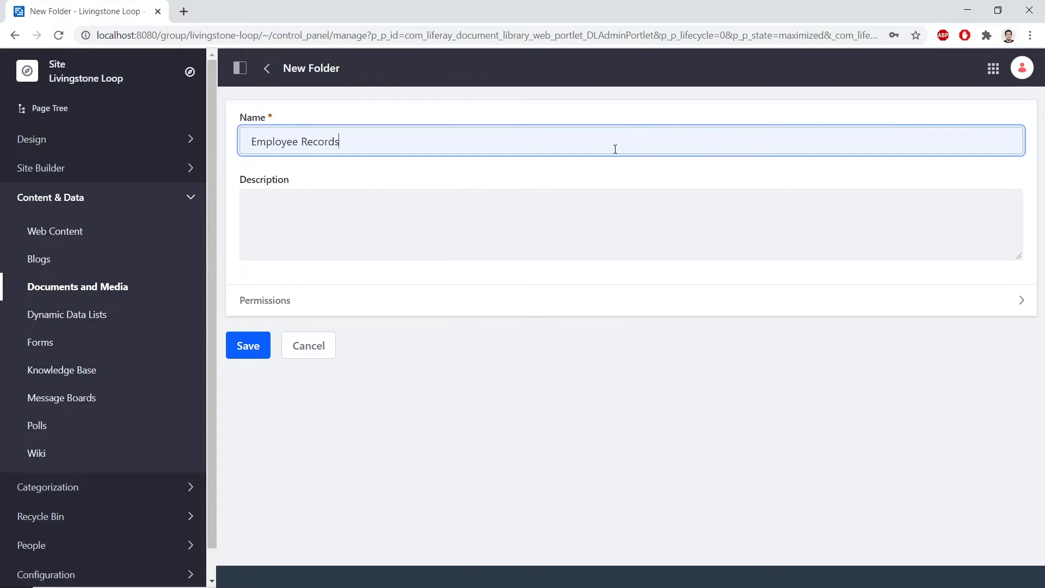
pyautogui.click(241, 360)
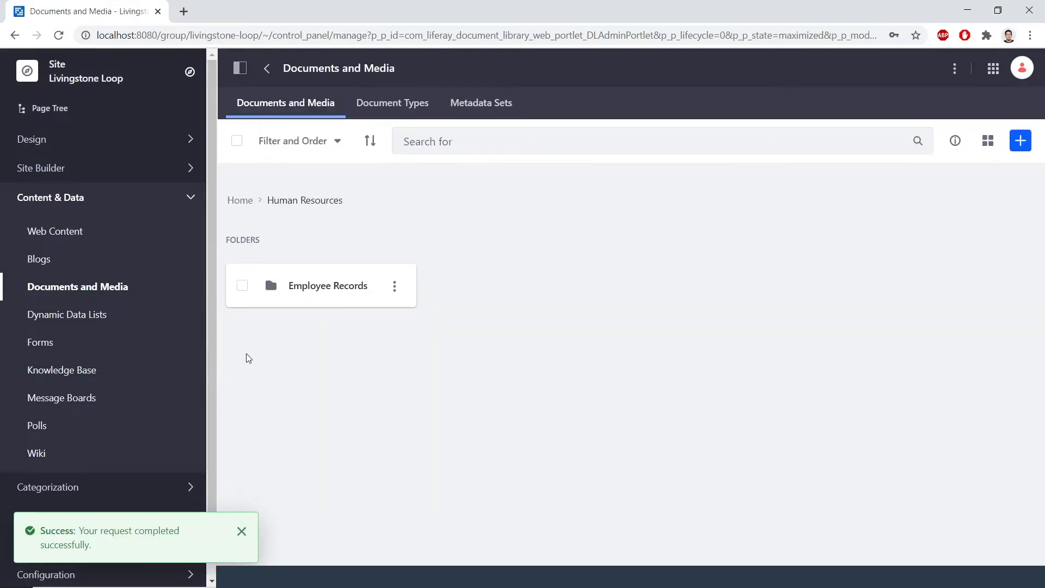
# Create a subfolder named Contracts inside the Human Resources folder.
pyautogui.click(1020, 141)
pyautogui.click(968, 131)
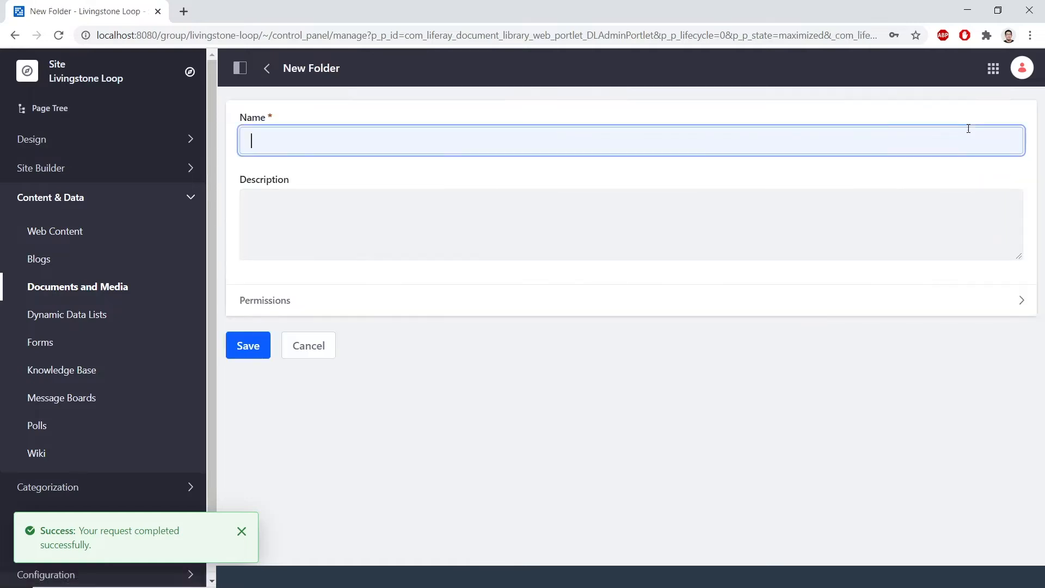
pyautogui.click(532, 140)
pyautogui.write('Contracts')
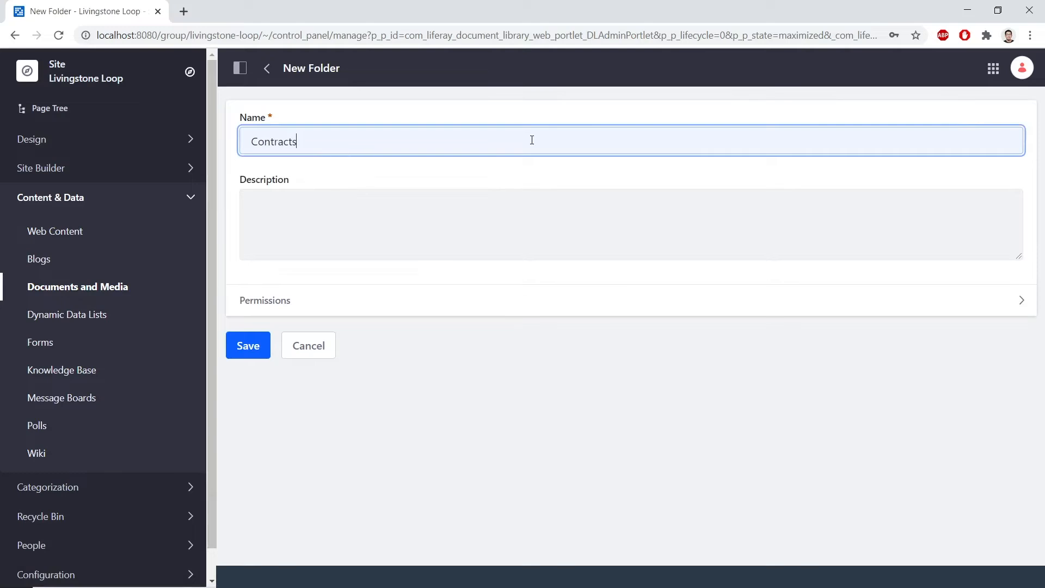
pyautogui.click(248, 345)
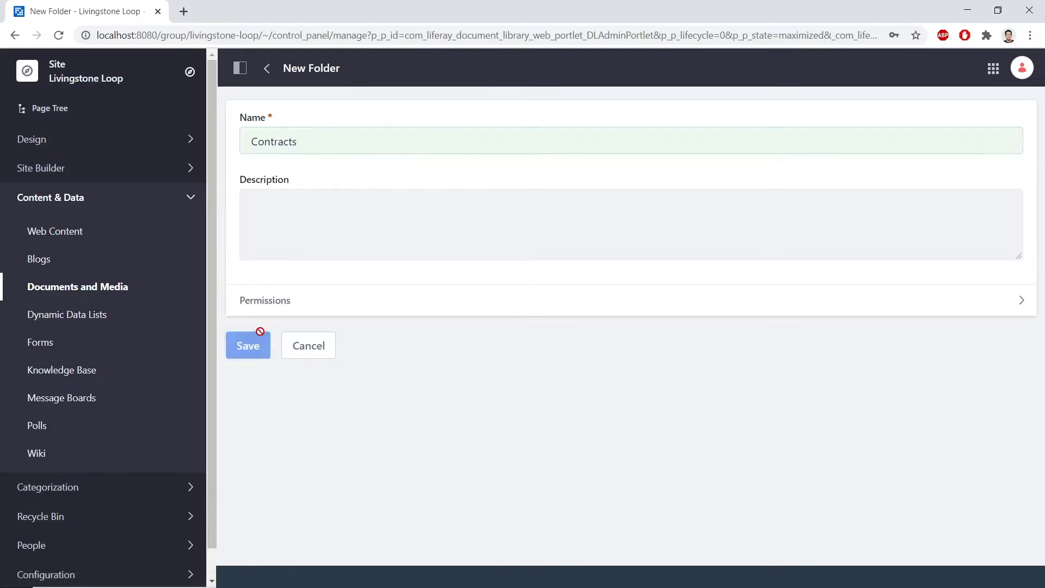
# Create a subfolder named Onboarding inside the Human Resources folder.
pyautogui.click(1021, 141)
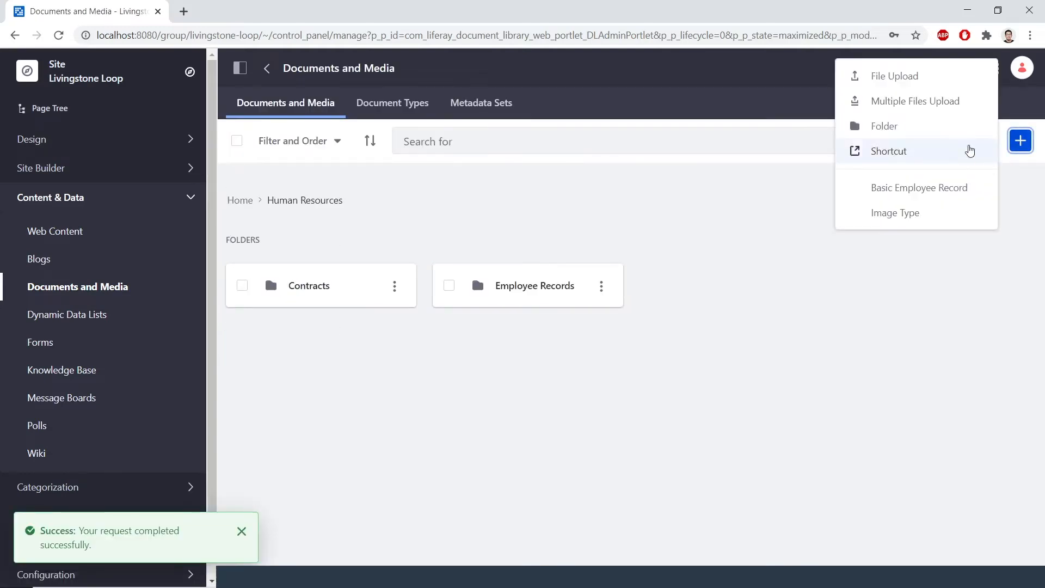
pyautogui.click(953, 141)
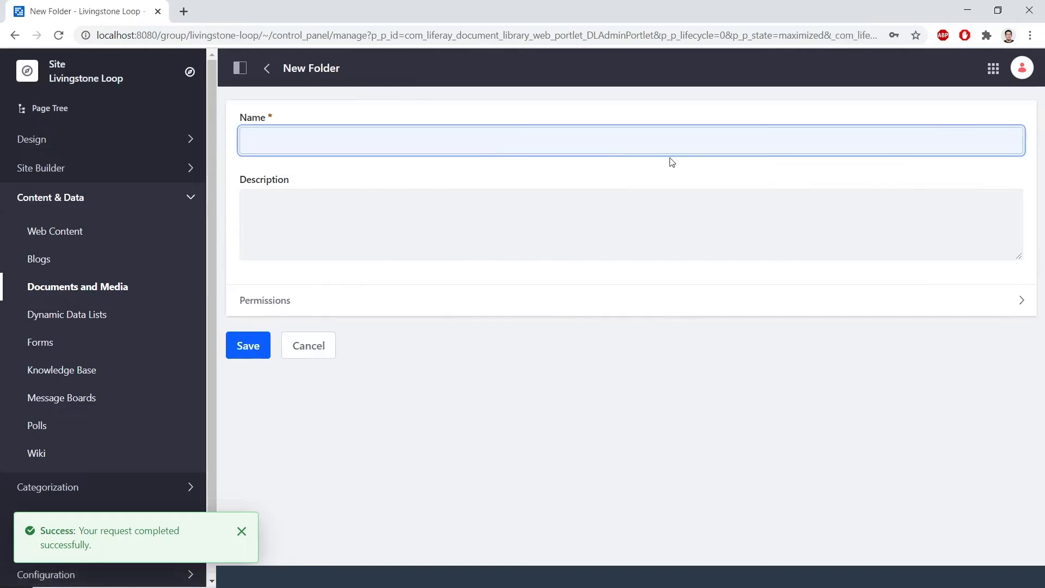
pyautogui.click(584, 148)
pyautogui.write('Onboarding')
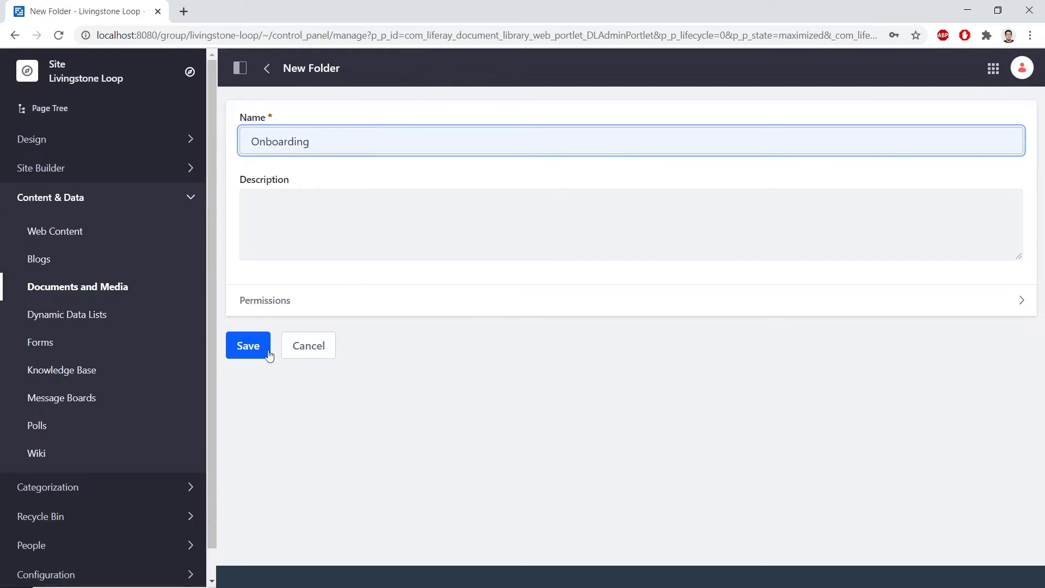
pyautogui.click(254, 347)
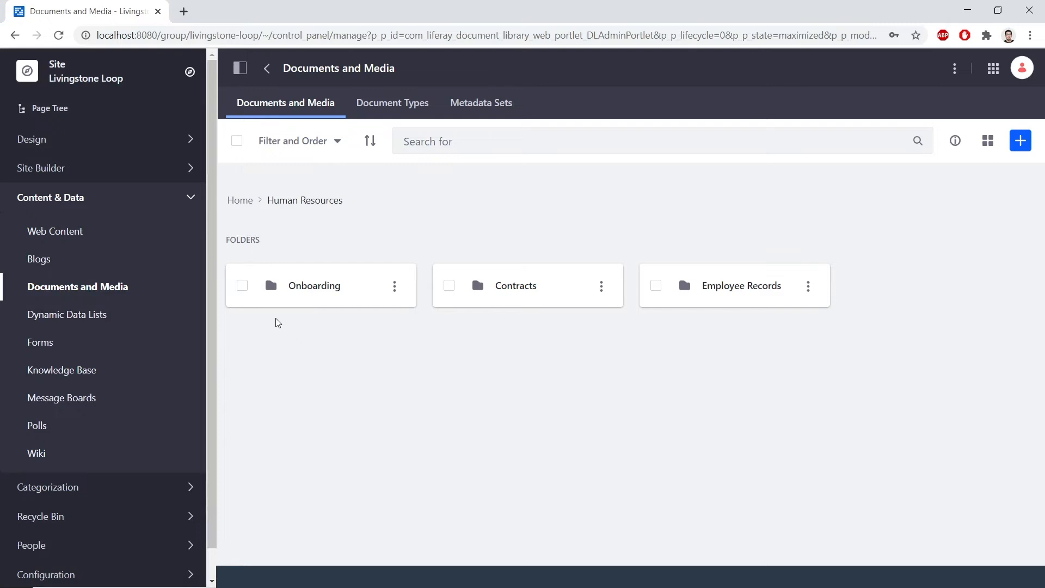
# Move handbook.pdf from the library's Home level into the Human Resources folder.
pyautogui.click(284, 108)
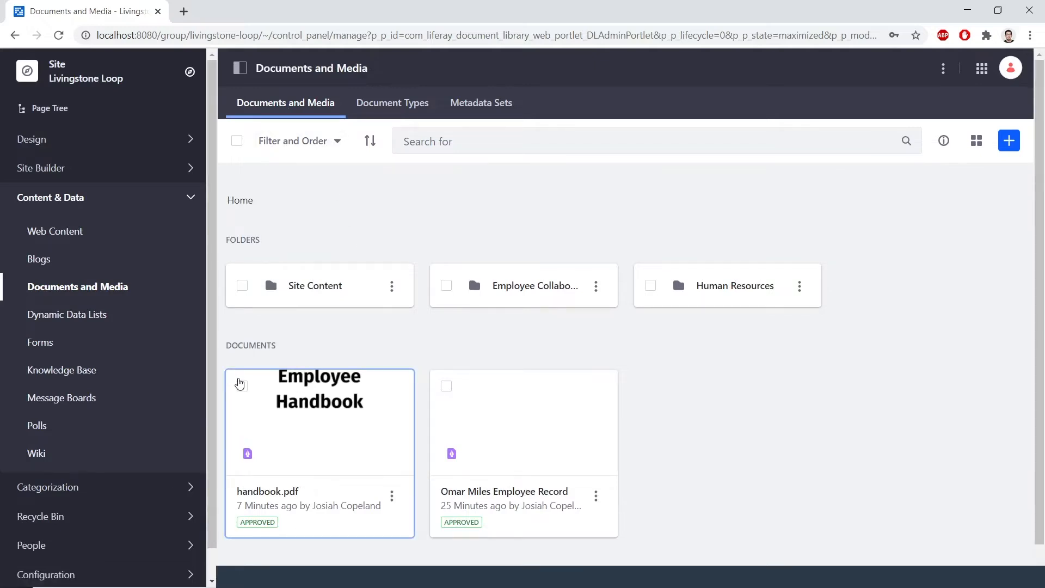
pyautogui.click(243, 387)
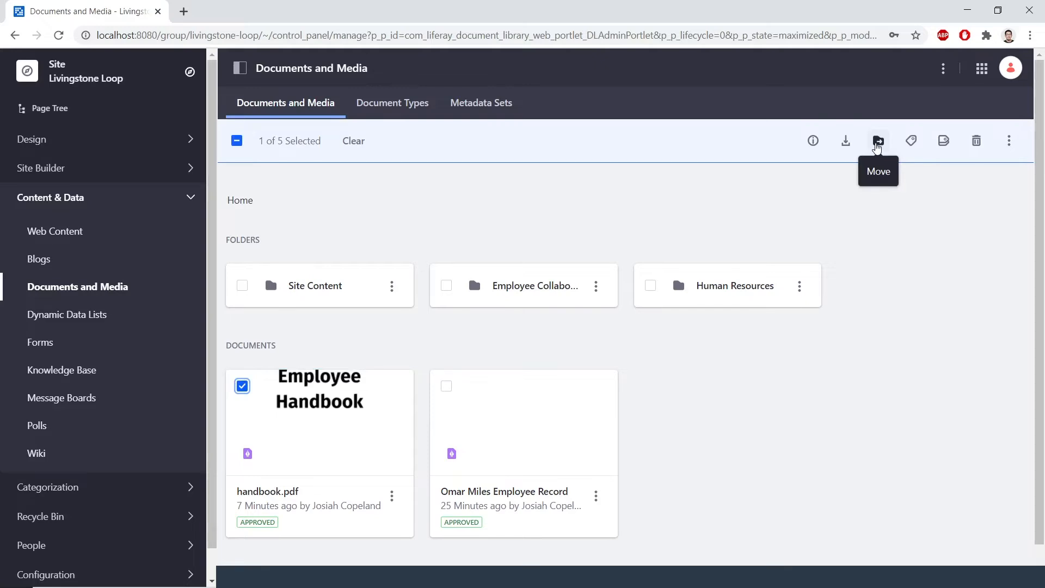
pyautogui.click(877, 141)
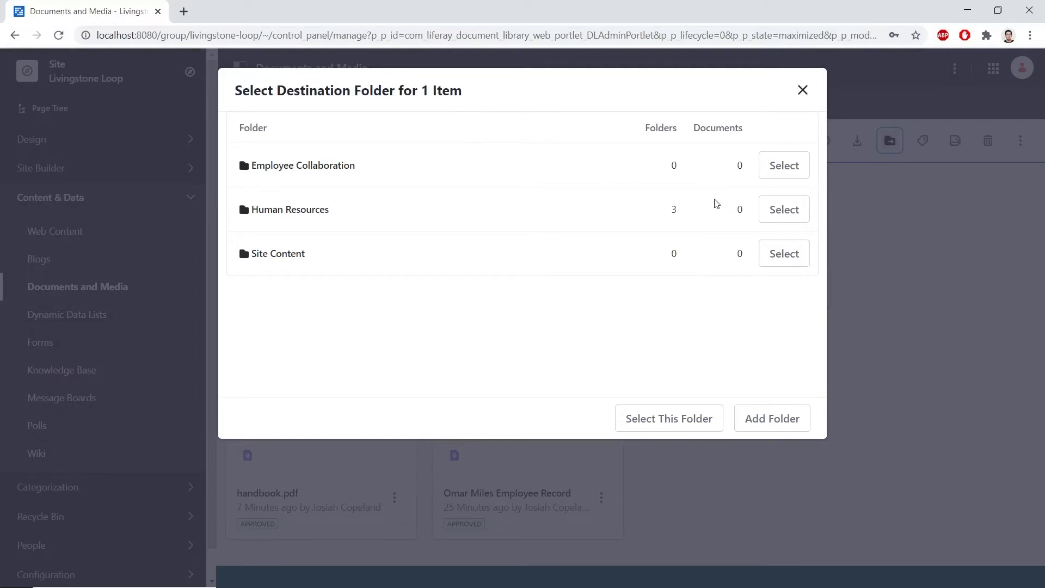
pyautogui.click(772, 214)
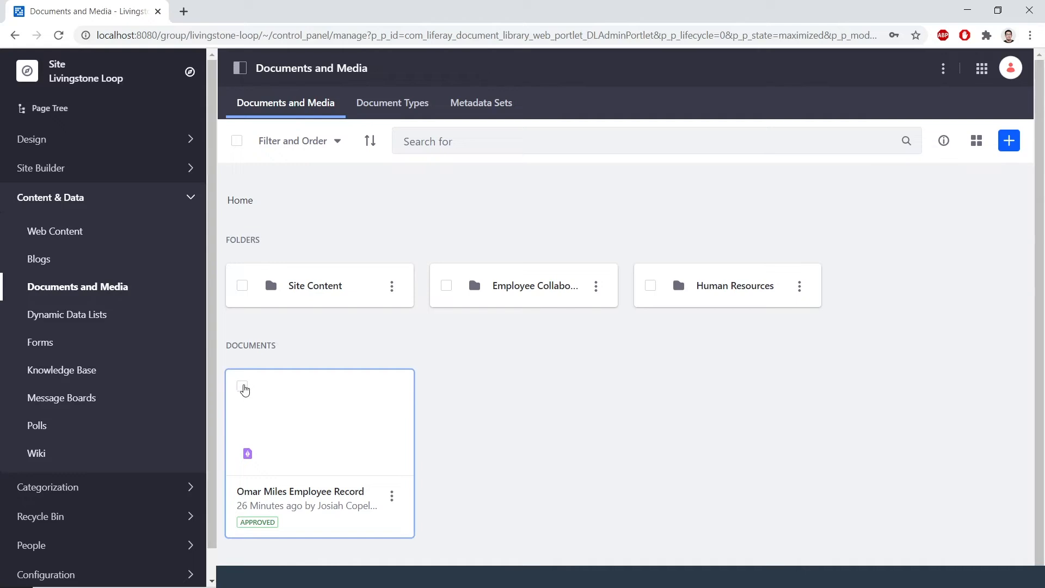
# Move the employee record document from the Home level into the Human Resources folder.
pyautogui.click(243, 387)
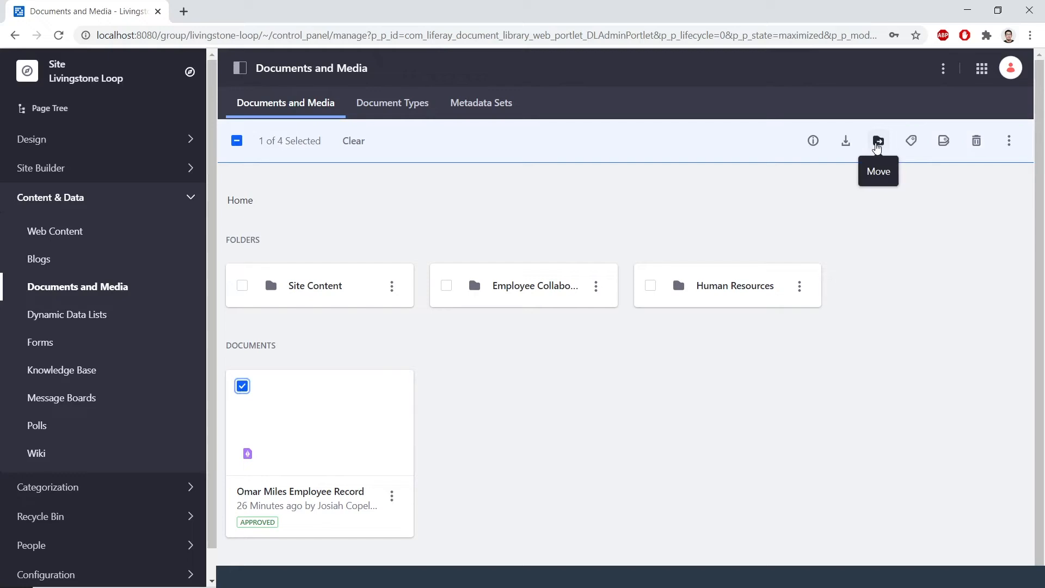
pyautogui.click(877, 143)
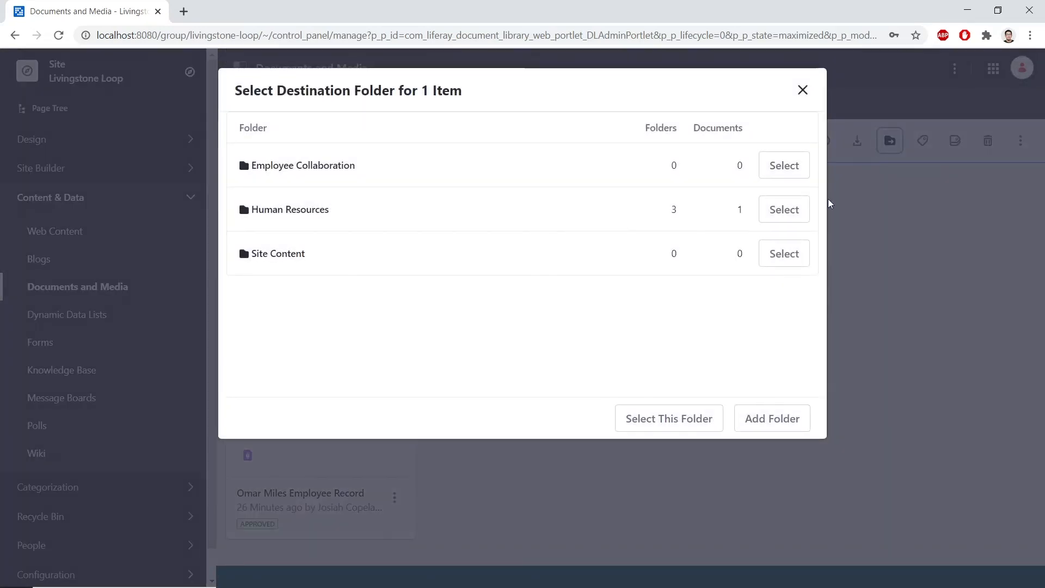
pyautogui.click(788, 217)
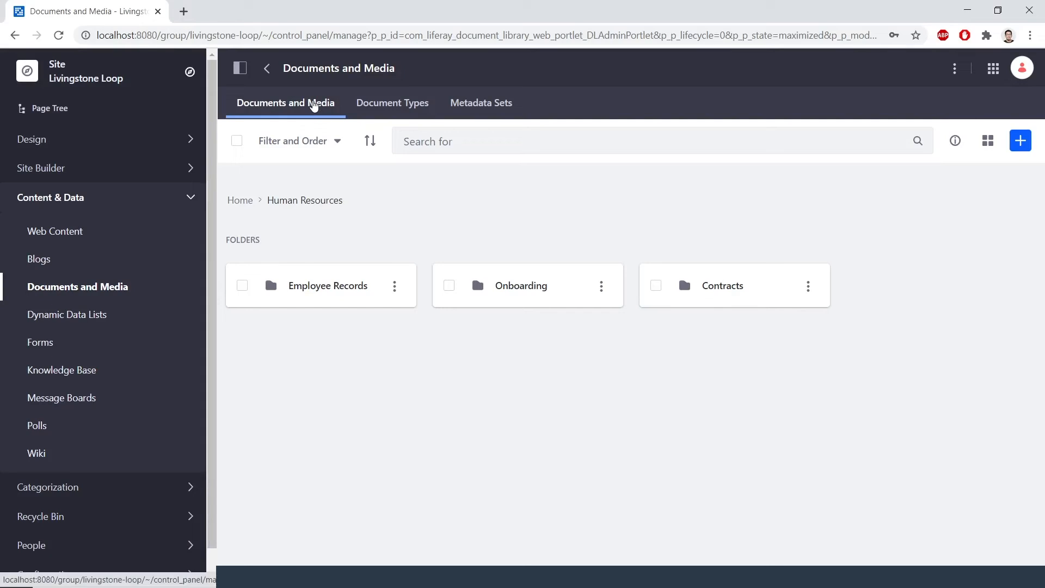
# Return to the library's Home level and move handbook.pdf into the Human Resources folder.
pyautogui.click(314, 105)
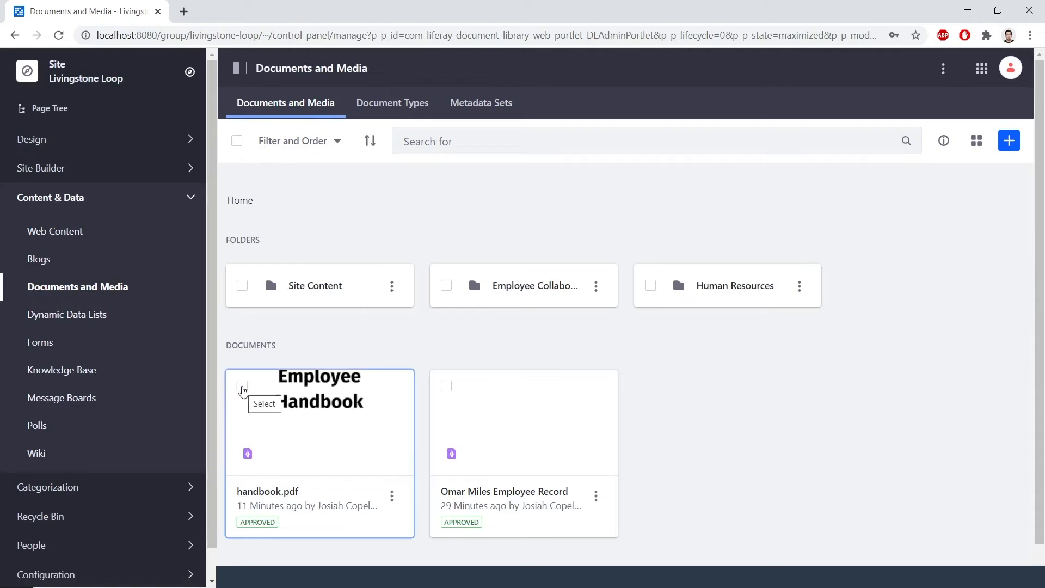
pyautogui.click(242, 388)
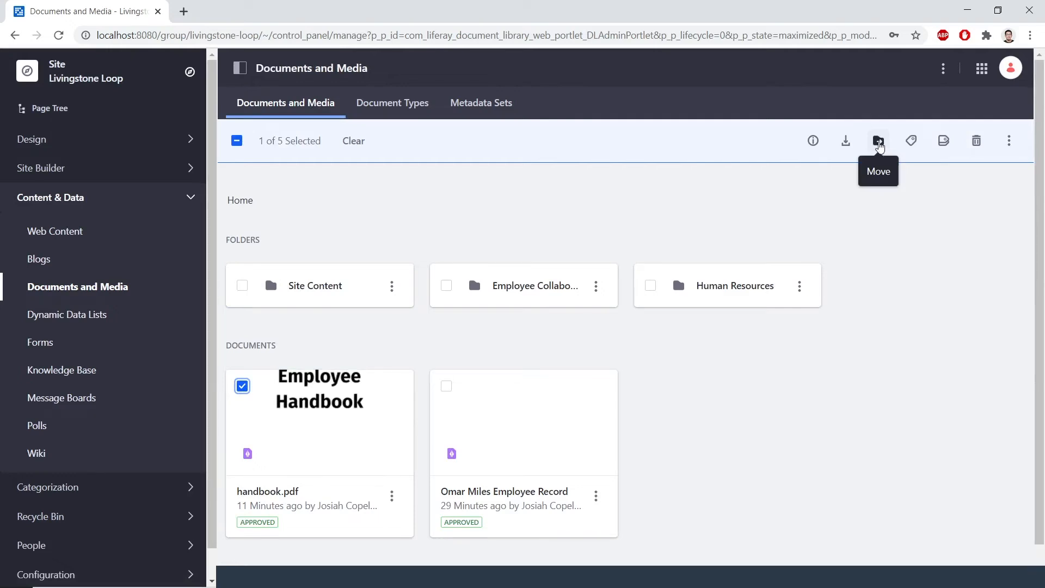
pyautogui.click(878, 142)
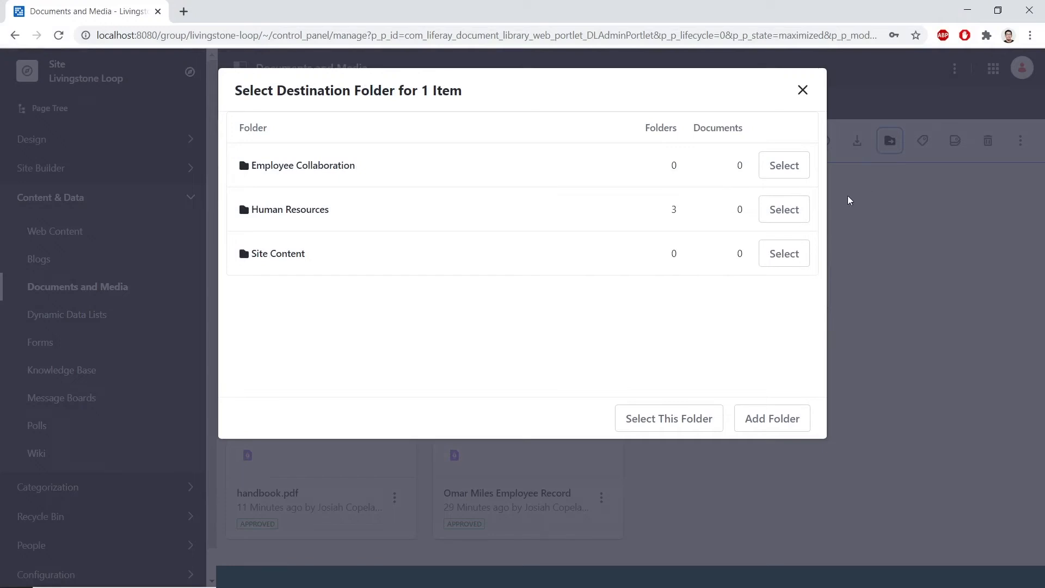
pyautogui.click(773, 217)
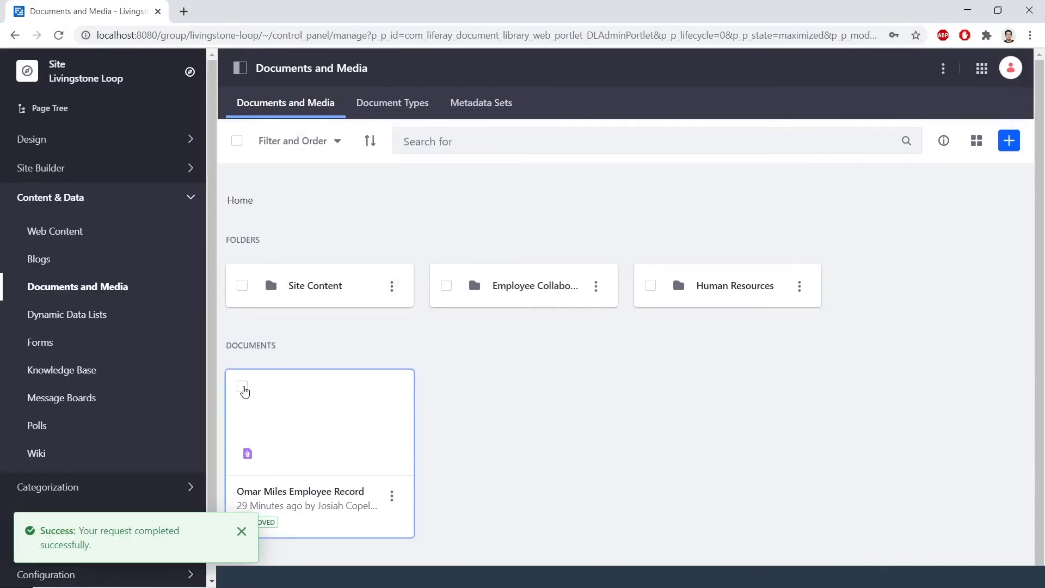
# Move the remaining employee record document from Home into the Human Resources folder and open that folder.
pyautogui.click(243, 388)
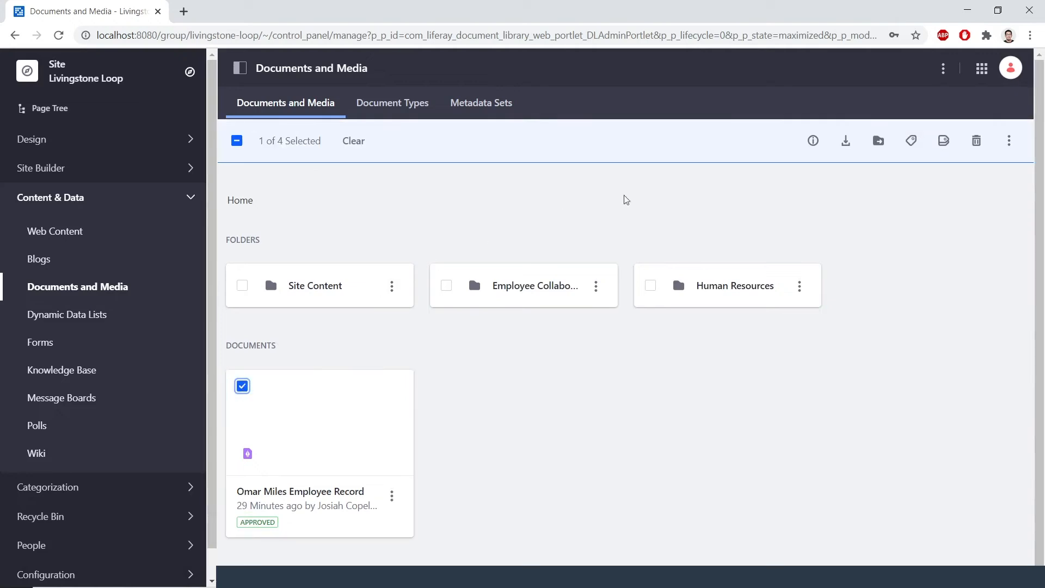
pyautogui.click(877, 142)
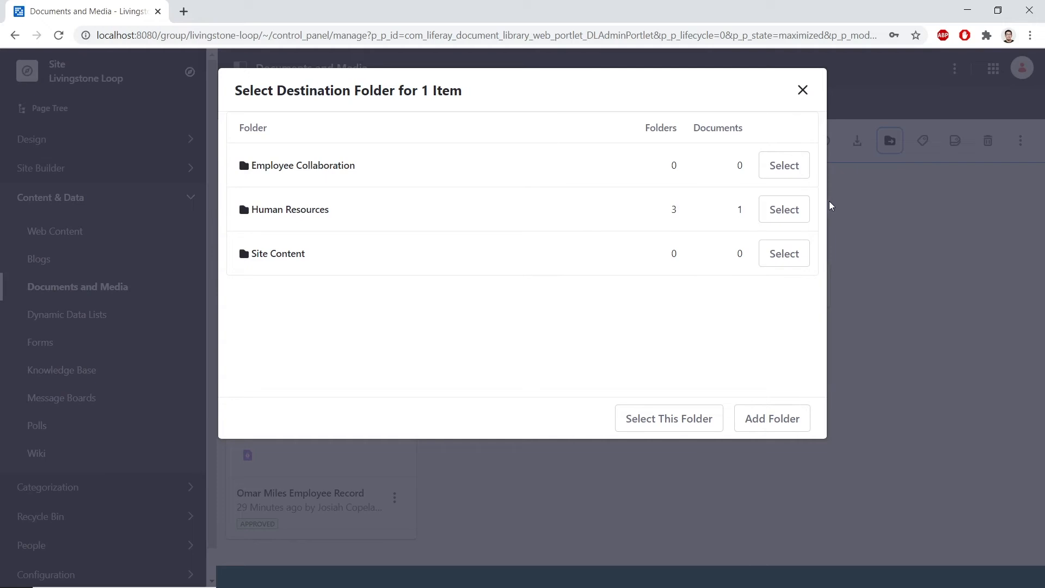
pyautogui.click(805, 210)
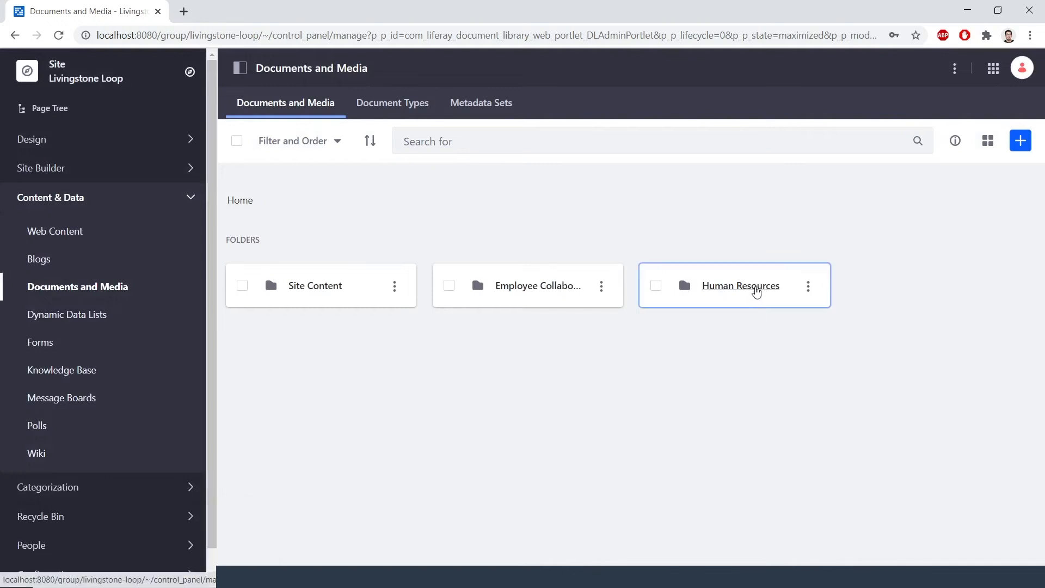
pyautogui.click(756, 292)
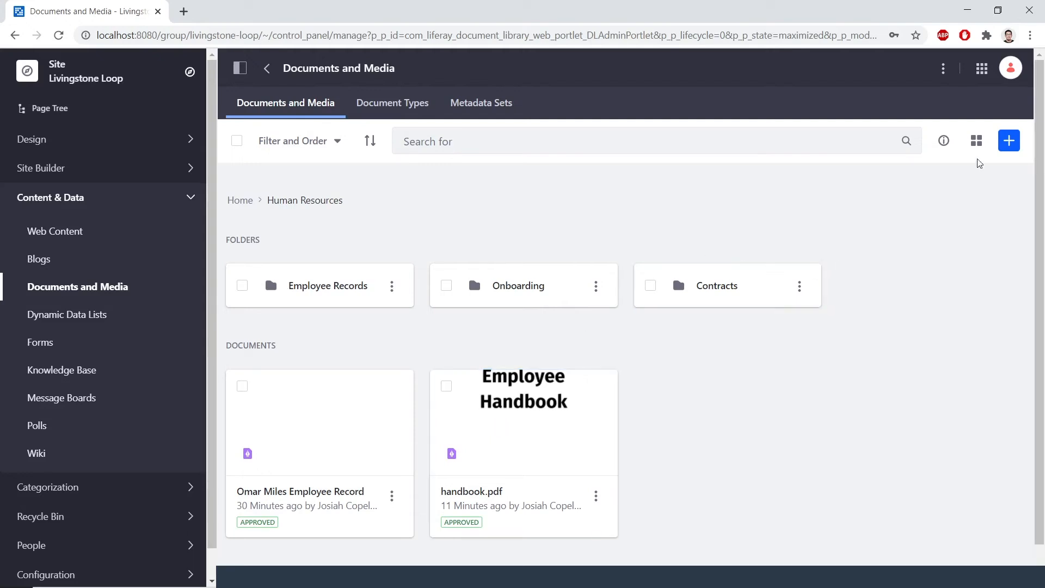
# Switch to the Livingstone Hotels & Resorts site and open its Web Content administration.
pyautogui.click(982, 69)
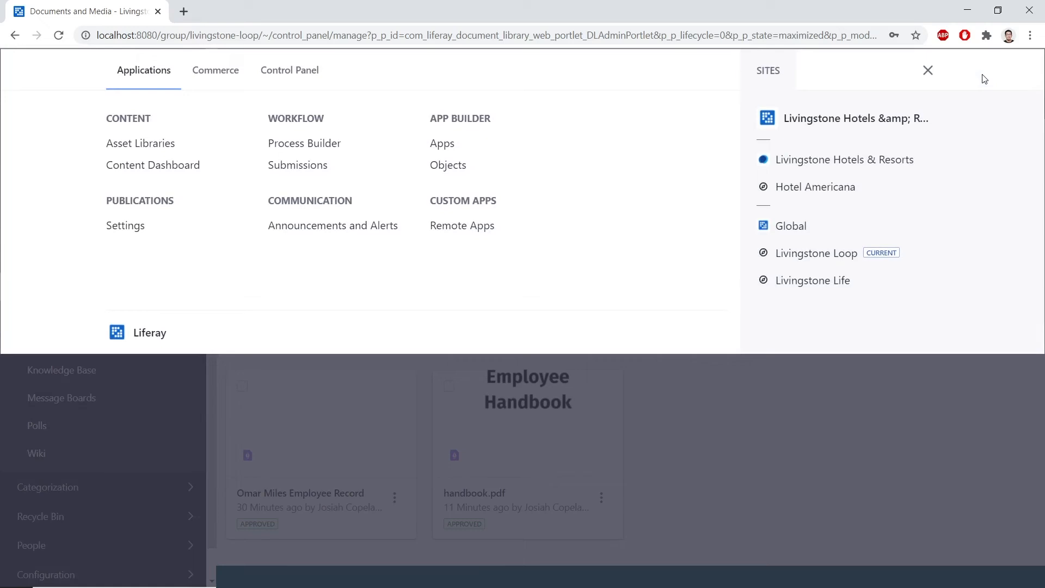
pyautogui.click(896, 160)
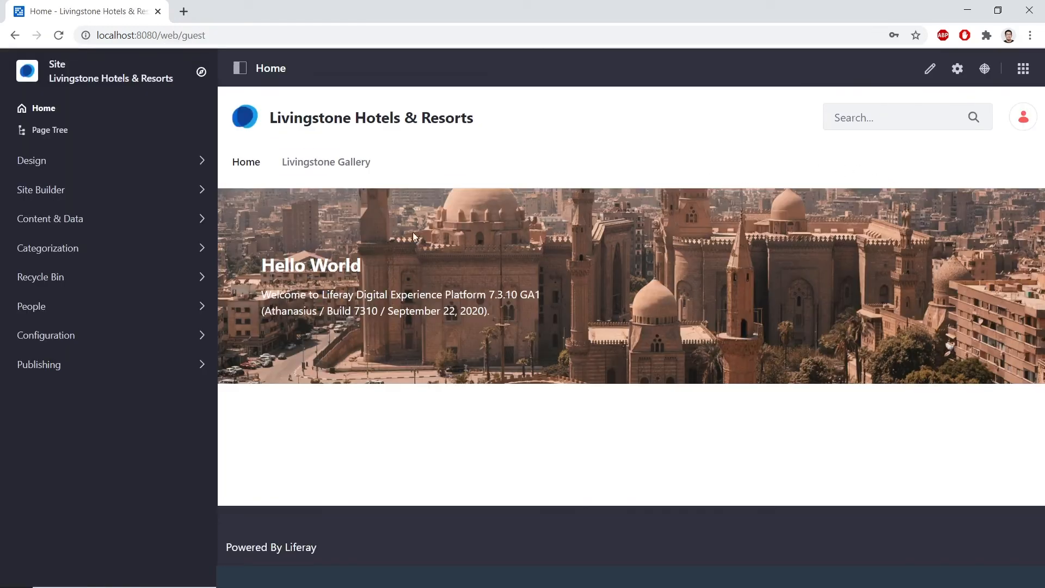
pyautogui.click(116, 219)
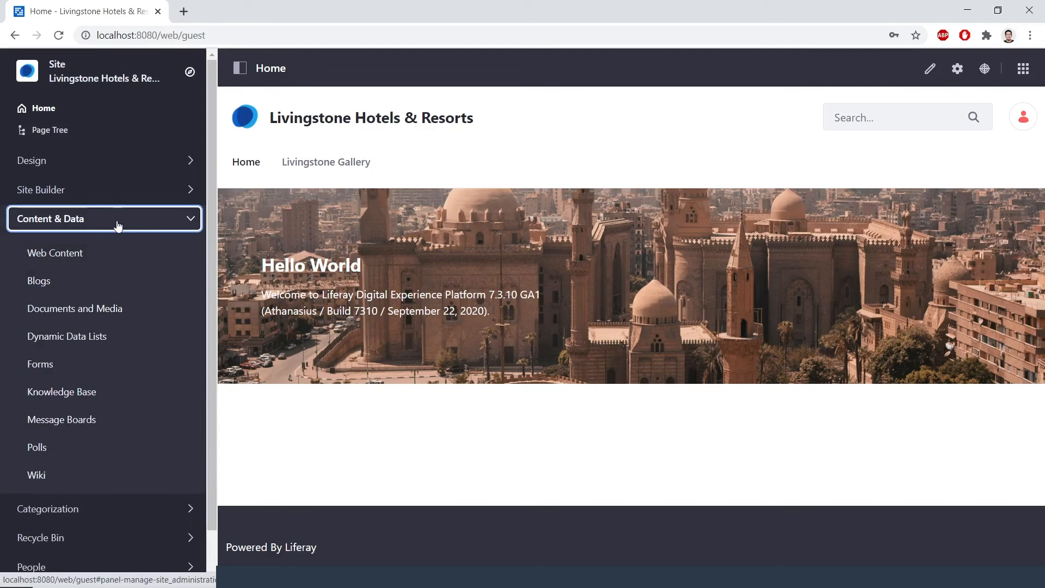
pyautogui.click(103, 259)
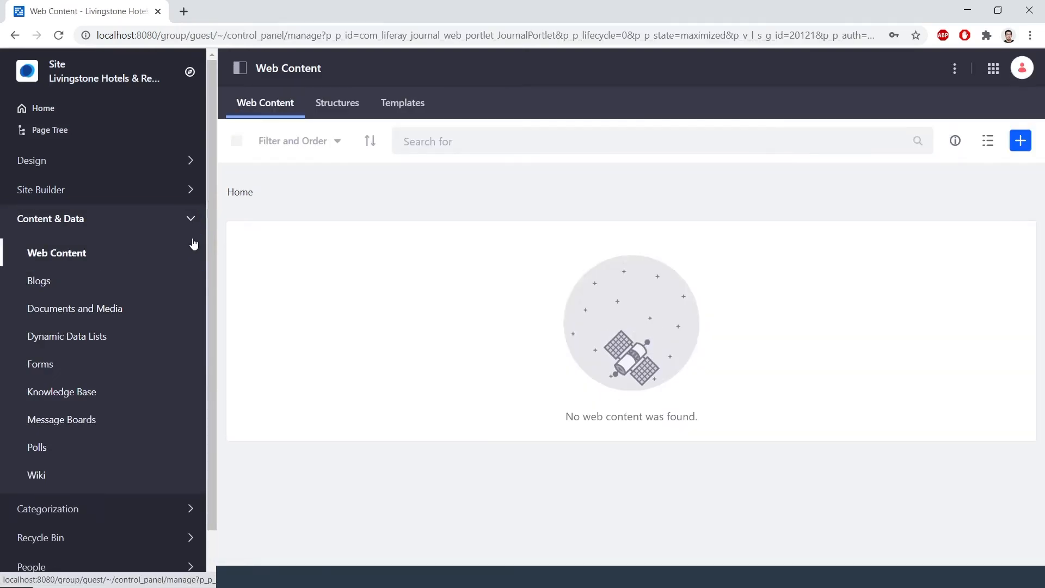
# Create a web content folder named Special Offers at the Home level.
pyautogui.click(1022, 142)
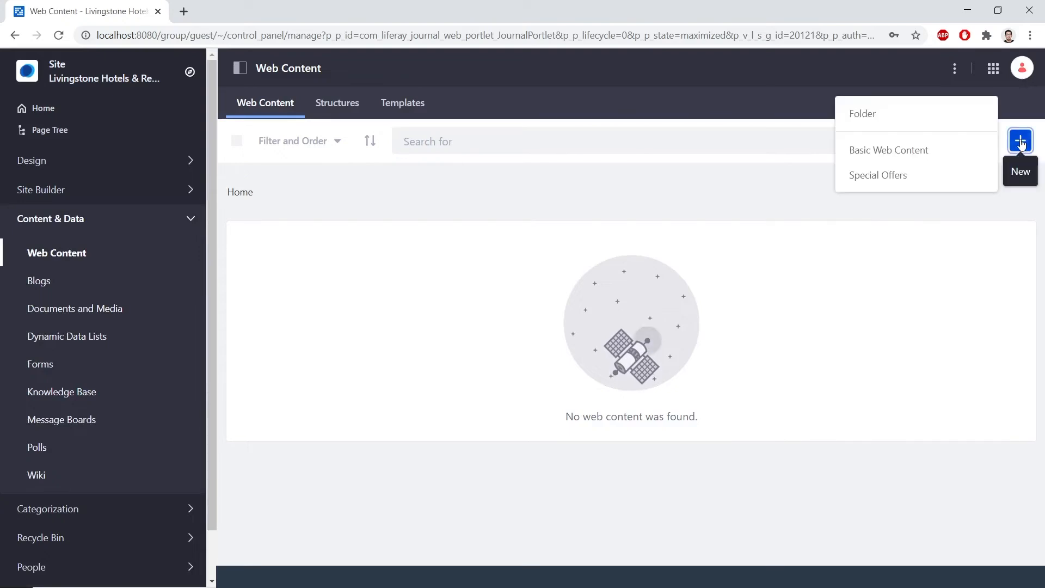
pyautogui.click(966, 115)
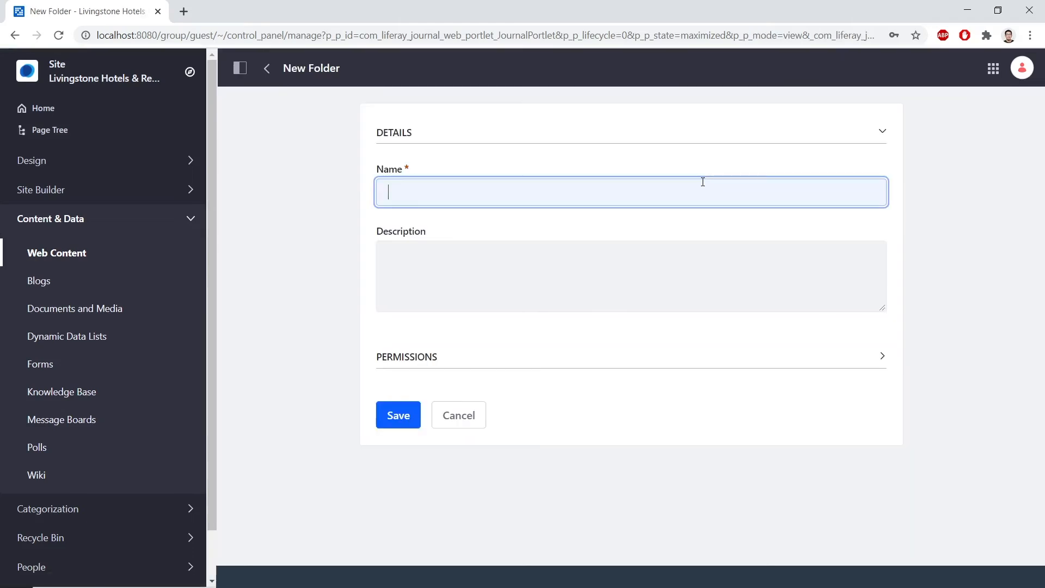
pyautogui.write('Special Offers')
pyautogui.click(409, 417)
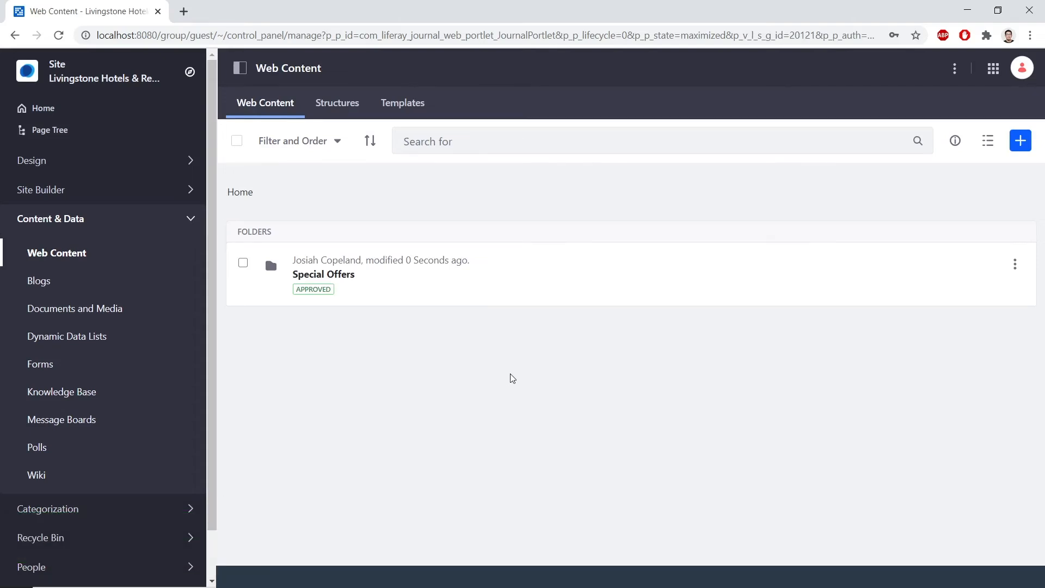
# Edit the Special Offers folder to use Single Approver as its default workflow and save it.
pyautogui.click(1016, 267)
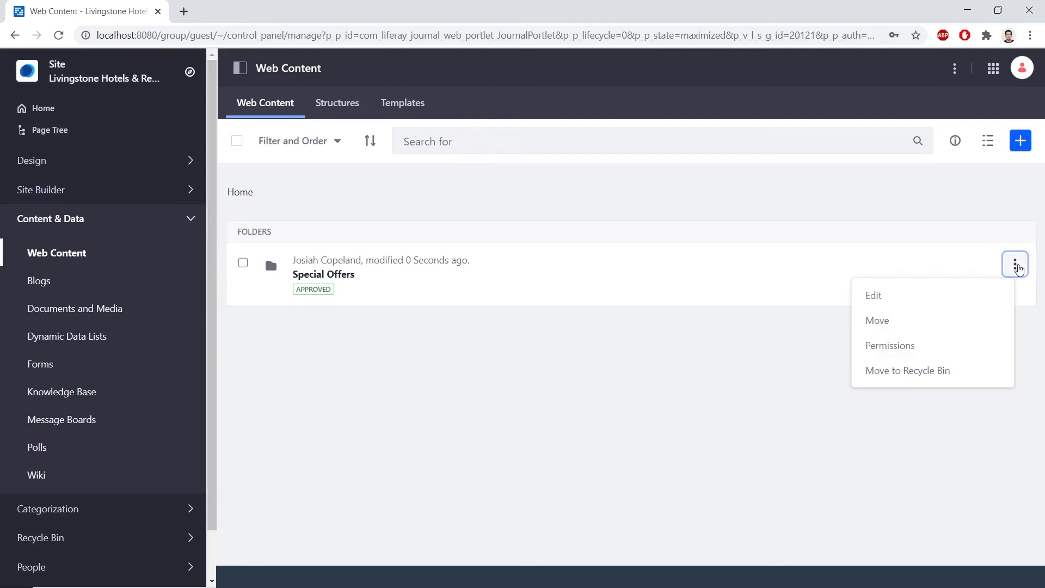
pyautogui.click(971, 296)
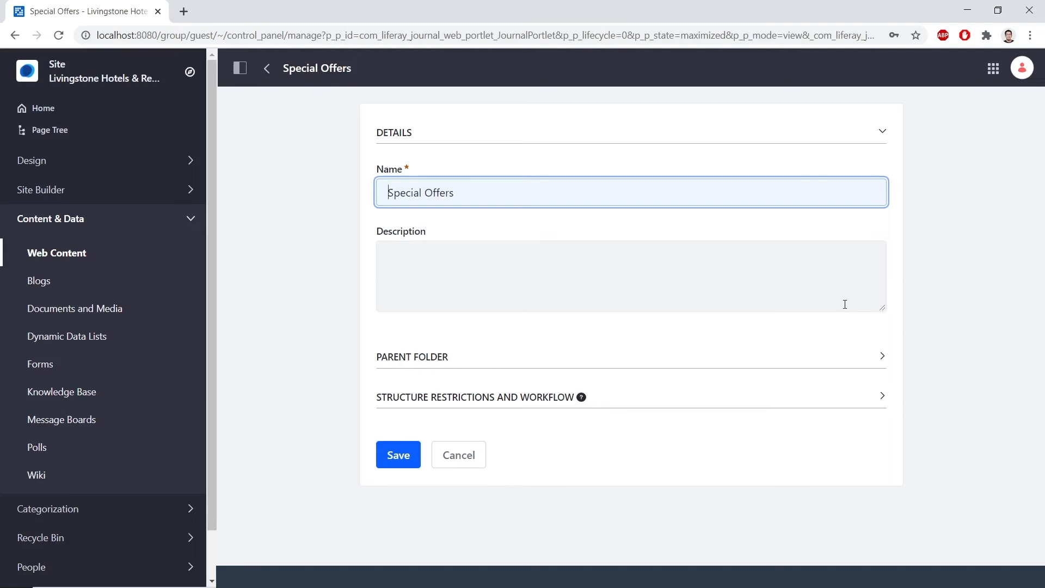
pyautogui.click(693, 404)
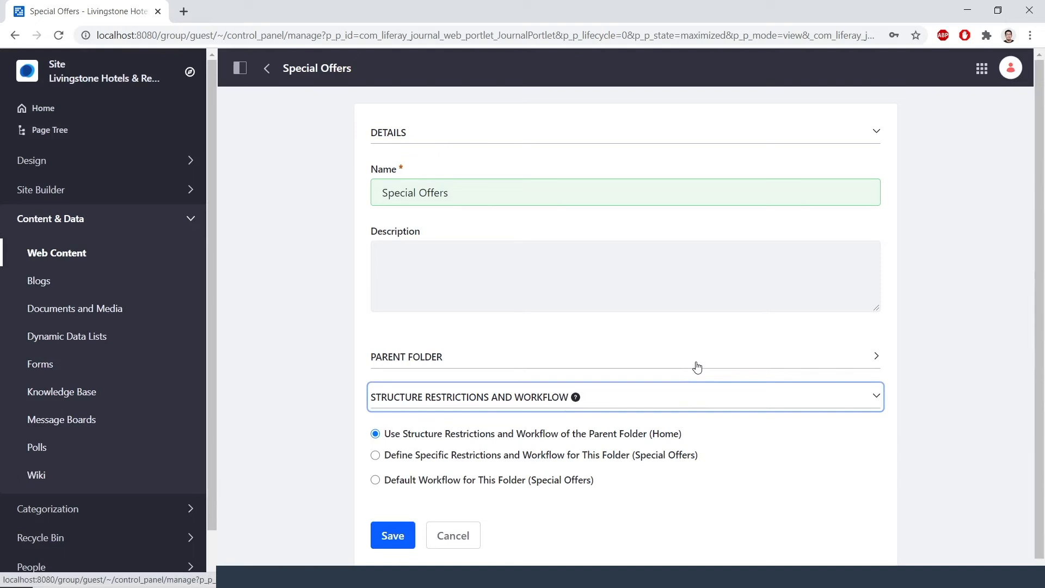
pyautogui.click(464, 481)
pyautogui.scroll(-1, 492, 443)
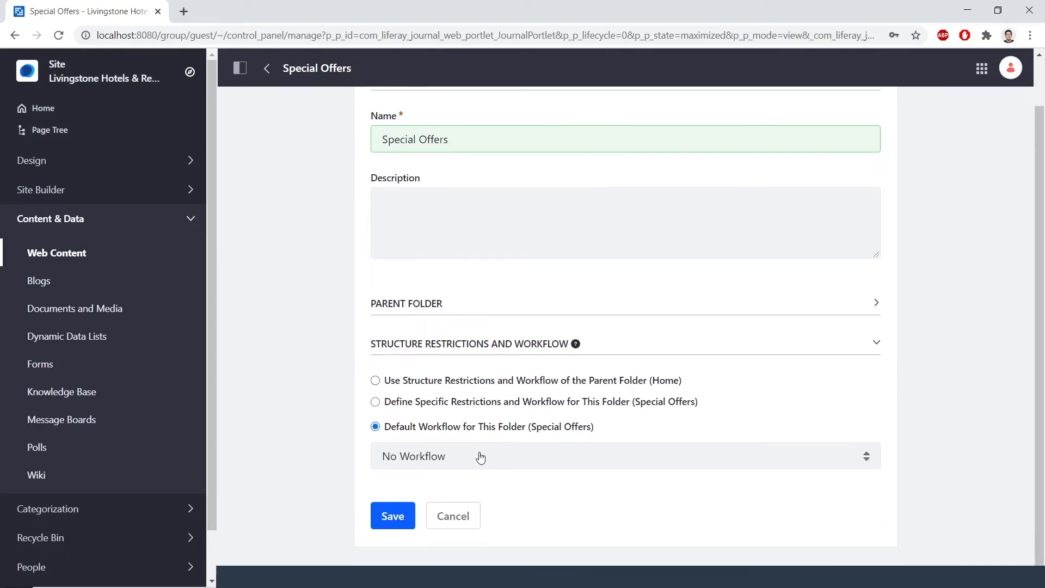
pyautogui.click(478, 456)
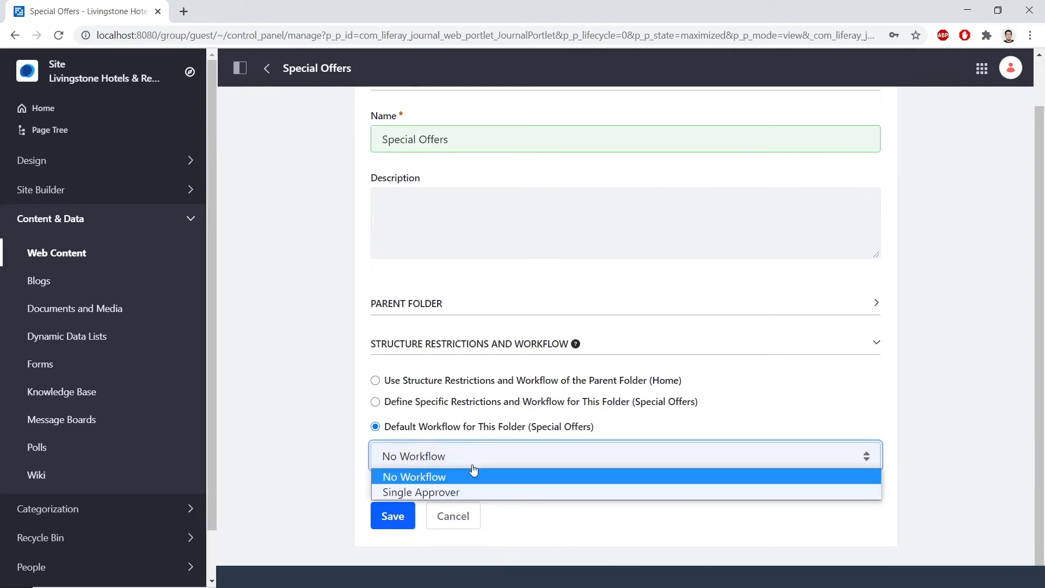
pyautogui.click(465, 487)
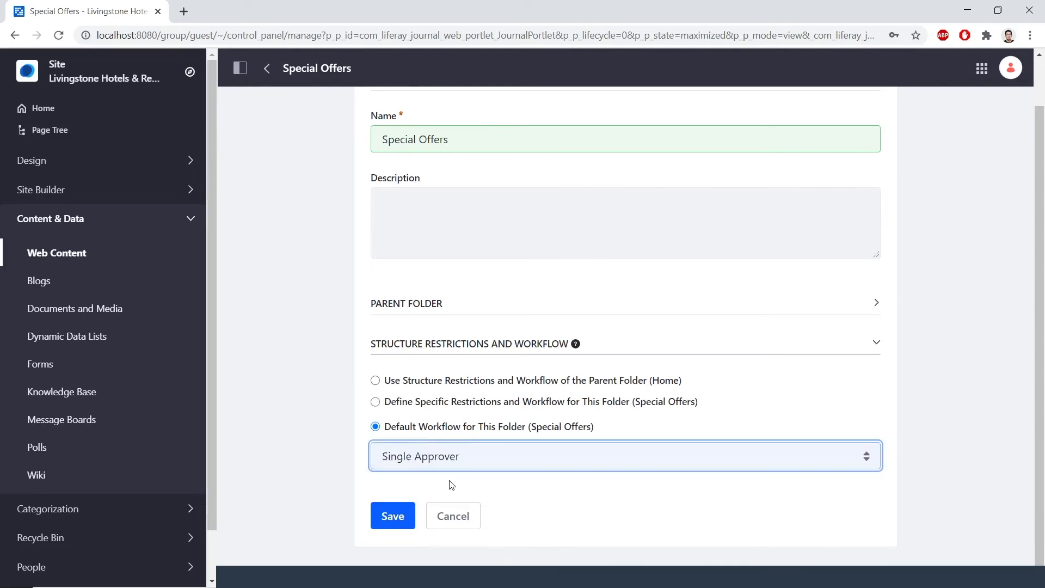
pyautogui.click(396, 522)
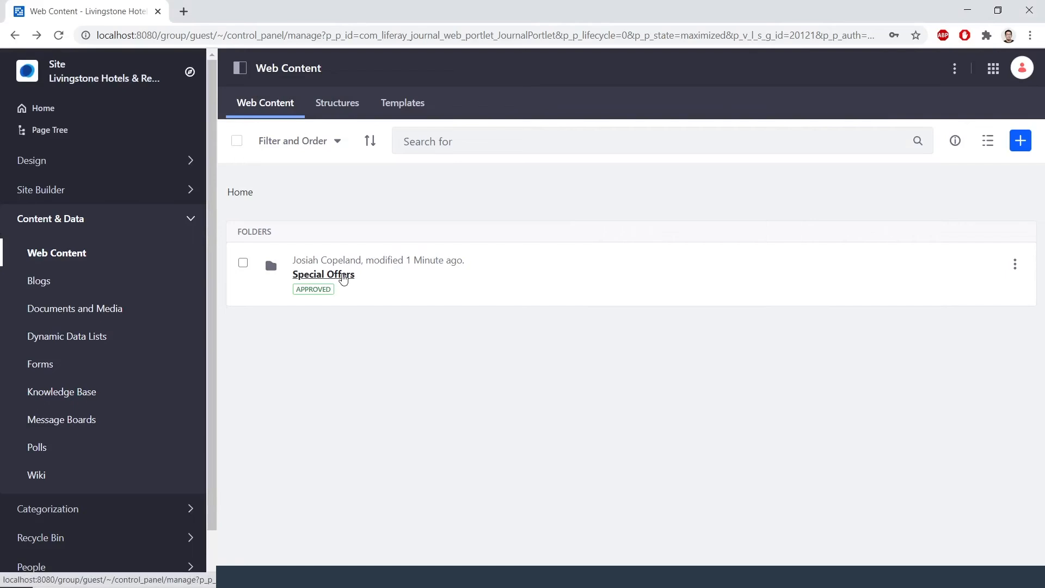
# Start a Special Offers article inside the Special Offers folder, using "Bavarian Special Offer" for both its Title field and the article name.
pyautogui.click(342, 276)
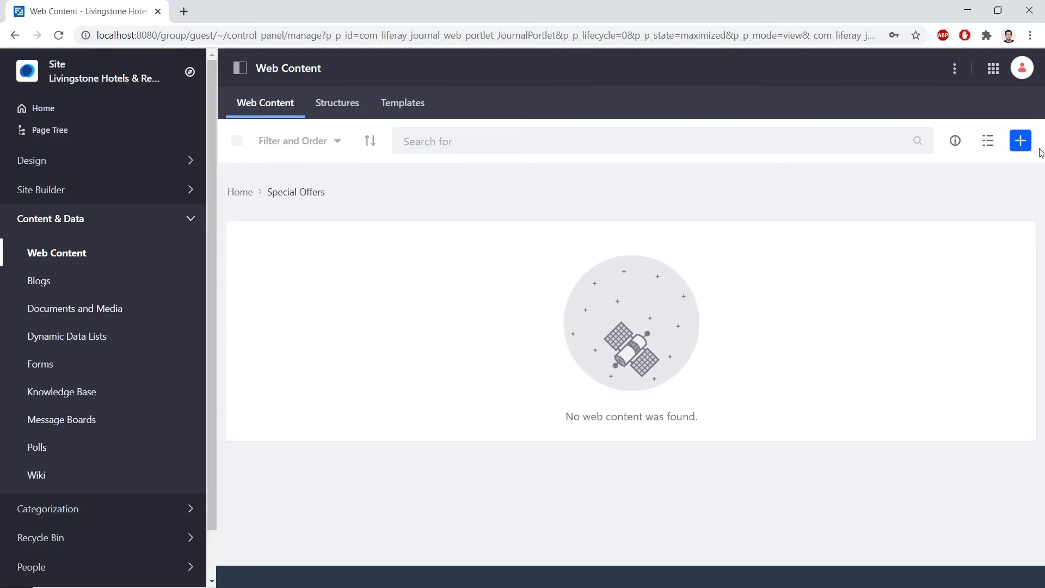
pyautogui.click(1019, 143)
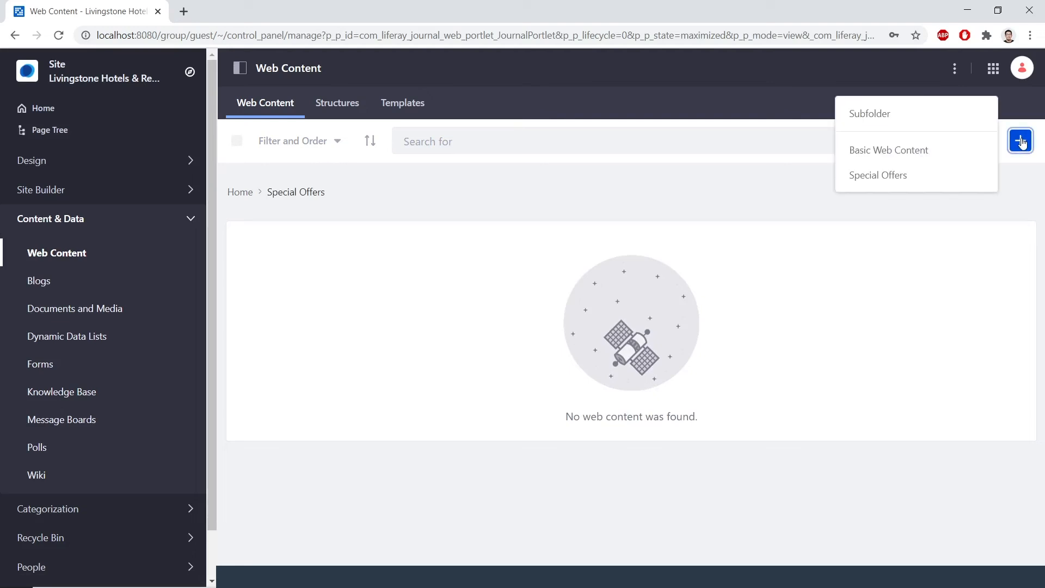
pyautogui.click(973, 173)
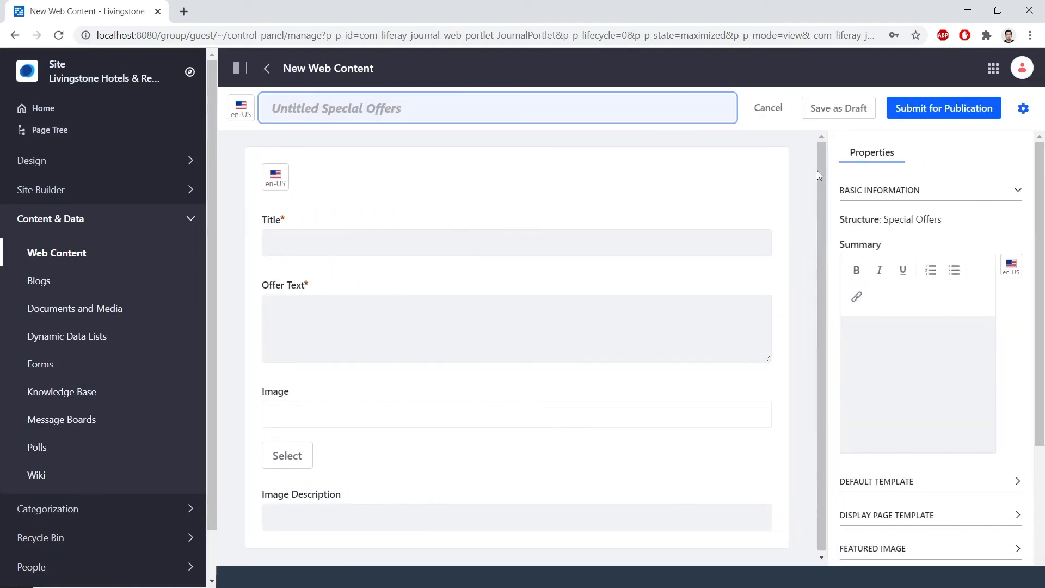
pyautogui.click(501, 231)
pyautogui.write('Bavarian S')
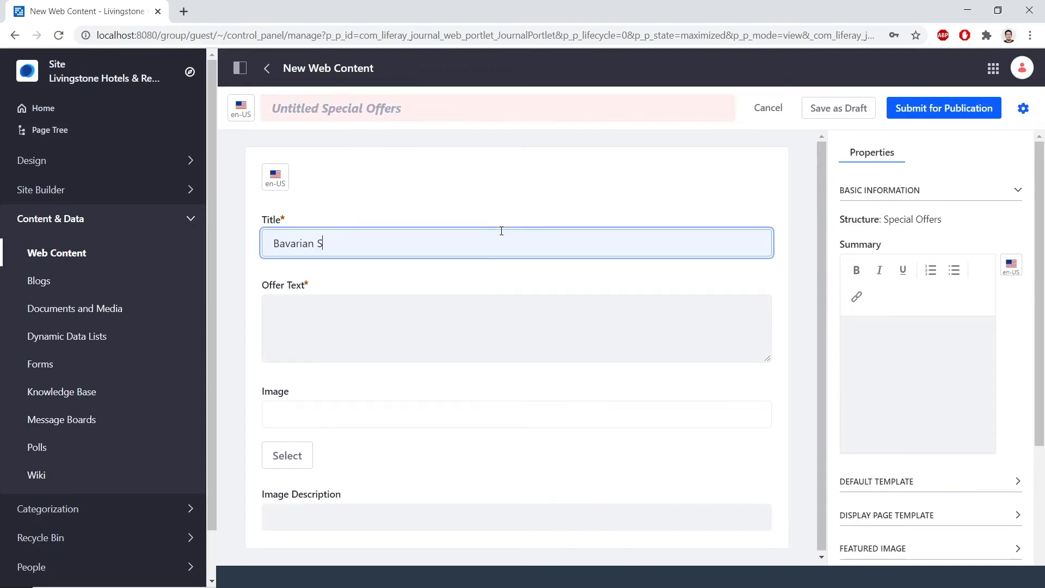
pyautogui.write('pecial Offer')
pyautogui.tripleClick(440, 231)
pyautogui.hotkey('ctrl', 'c')
pyautogui.click(455, 108)
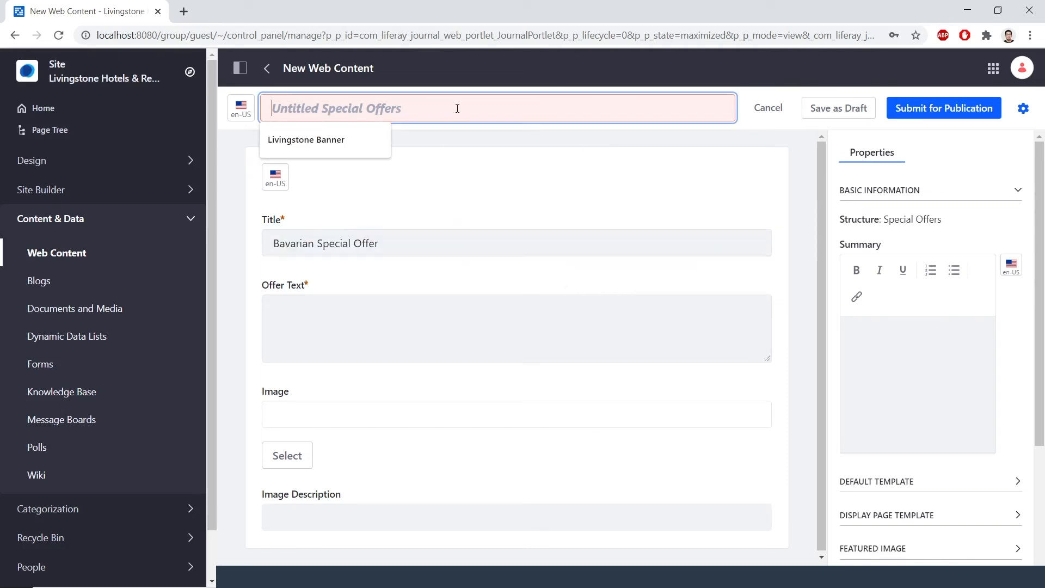
pyautogui.hotkey('ctrl', 'v')
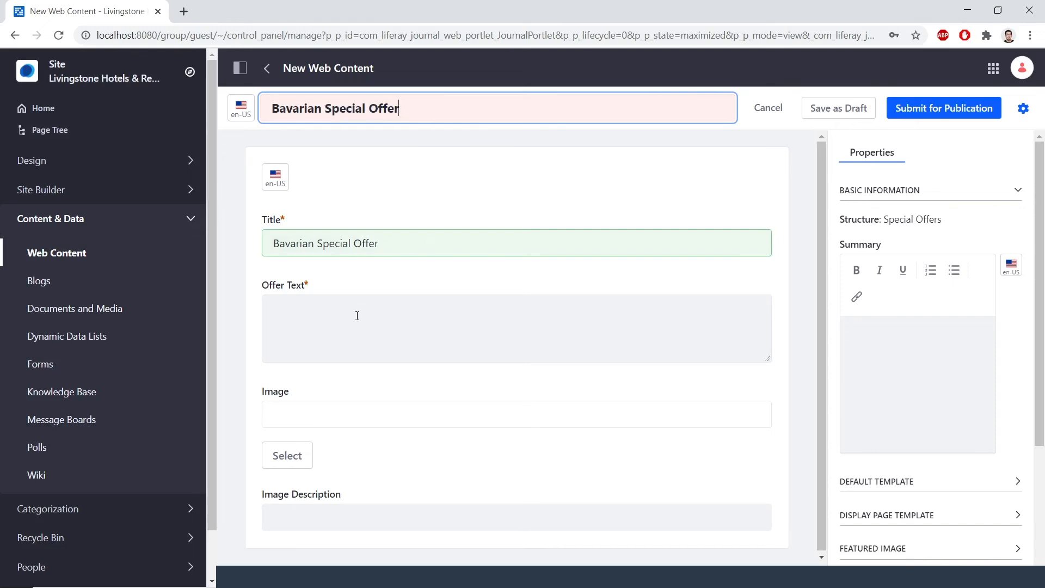
# Copy the full text of the bavaria text document from the exercise-src folder into the article's Offer Text field.
pyautogui.click(356, 312)
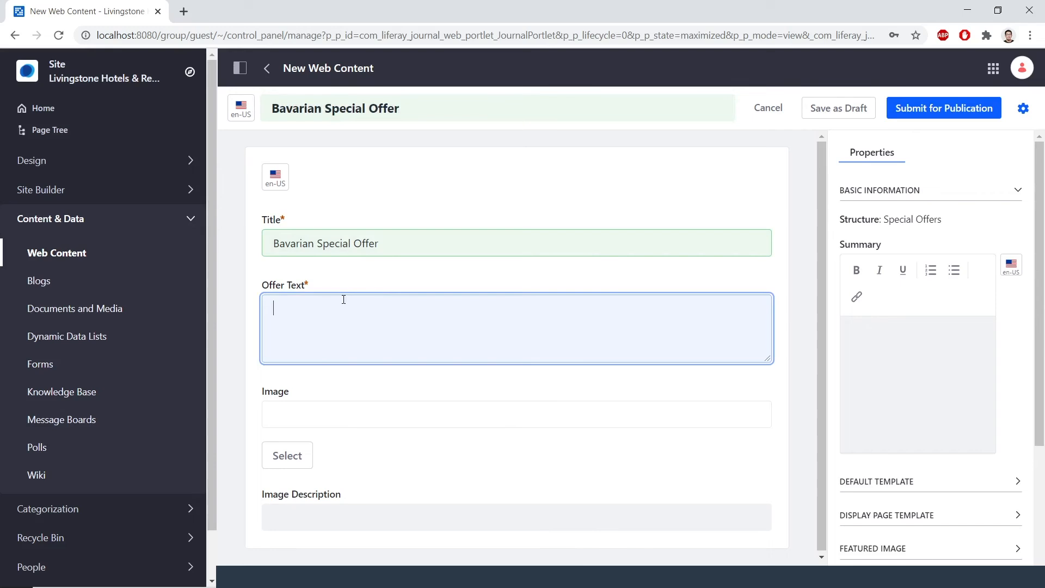
pyautogui.hotkey('alt', 'Tab')
pyautogui.doubleClick(338, 249)
pyautogui.click(345, 238)
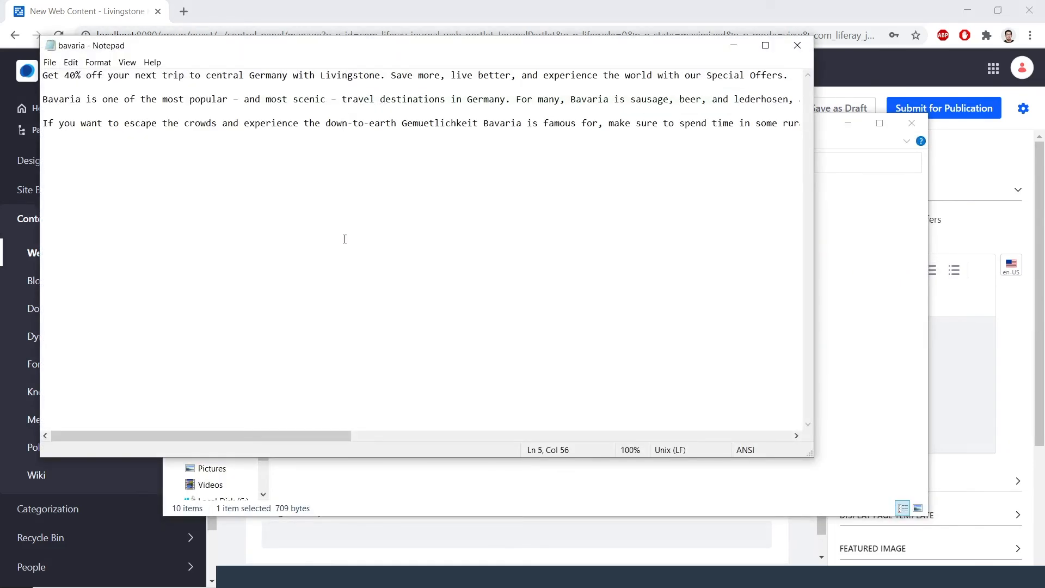
pyautogui.hotkey('ctrl', 'a')
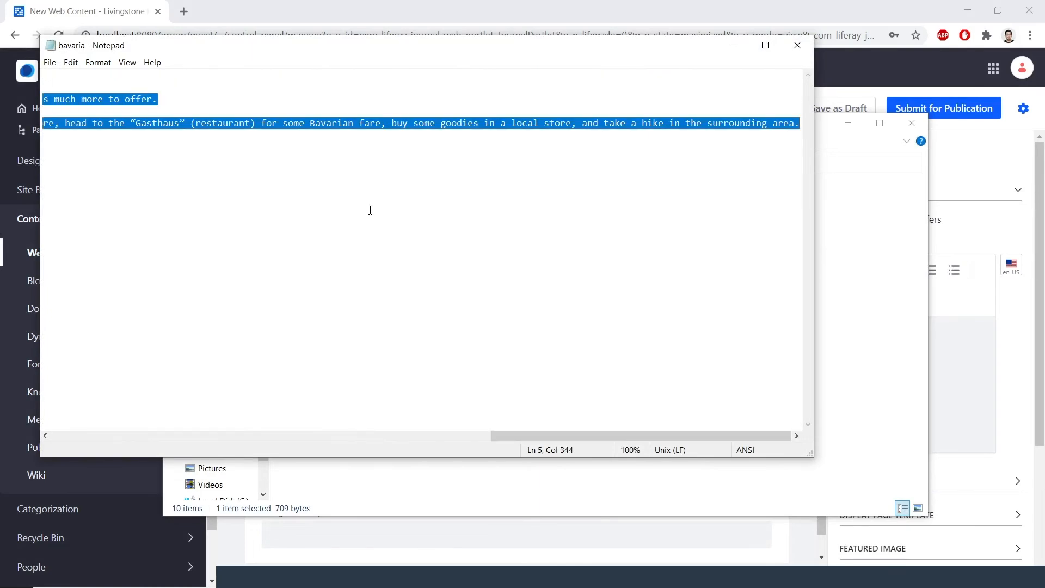
pyautogui.click(794, 46)
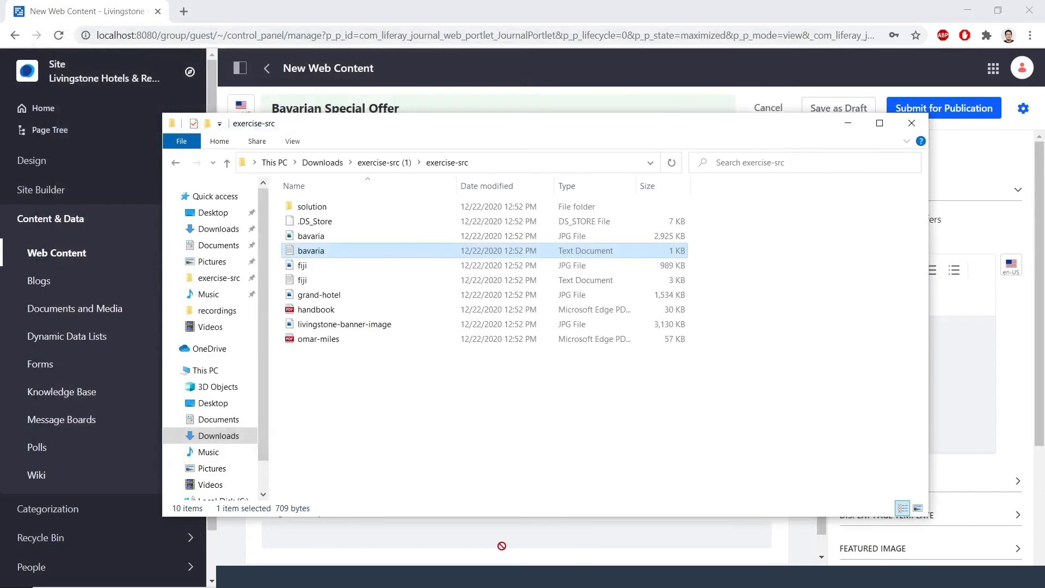
pyautogui.click(501, 545)
pyautogui.click(416, 343)
pyautogui.hotkey('ctrl', 'v')
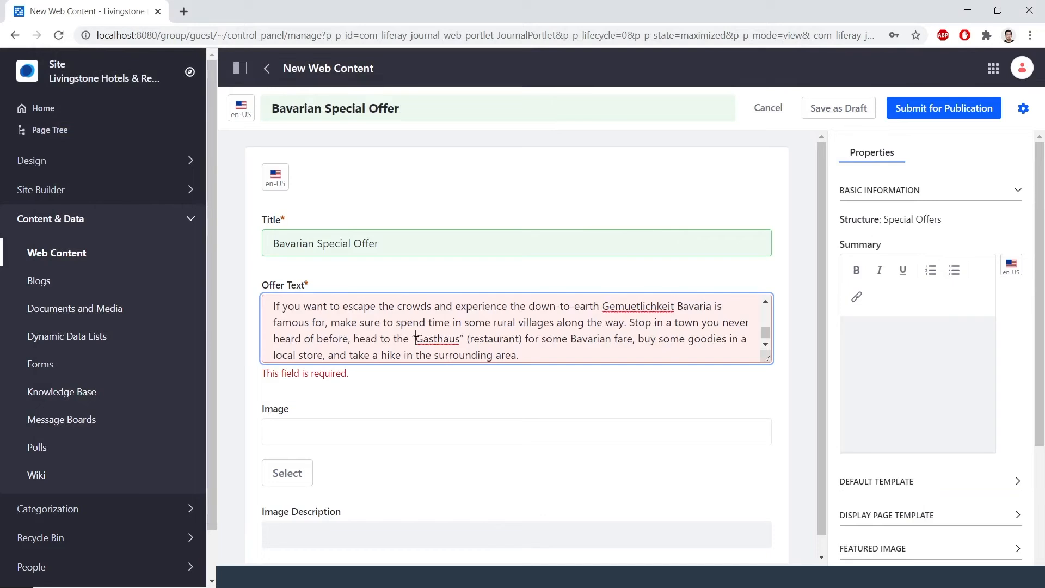
pyautogui.scroll(5, 416, 340)
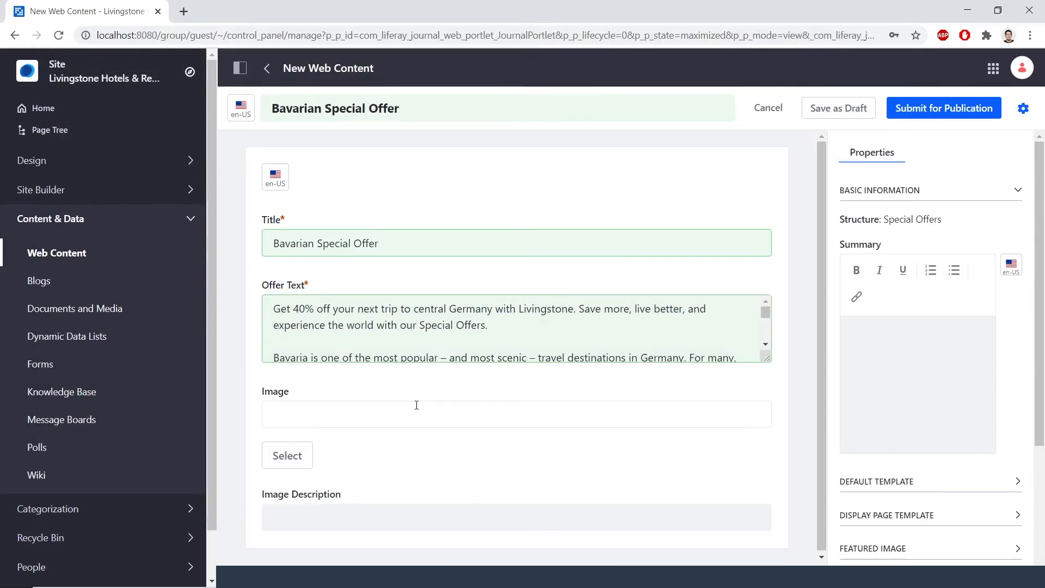
# Upload the bavaria JPG from the exercise-src folder and add it as the article's image.
pyautogui.click(285, 460)
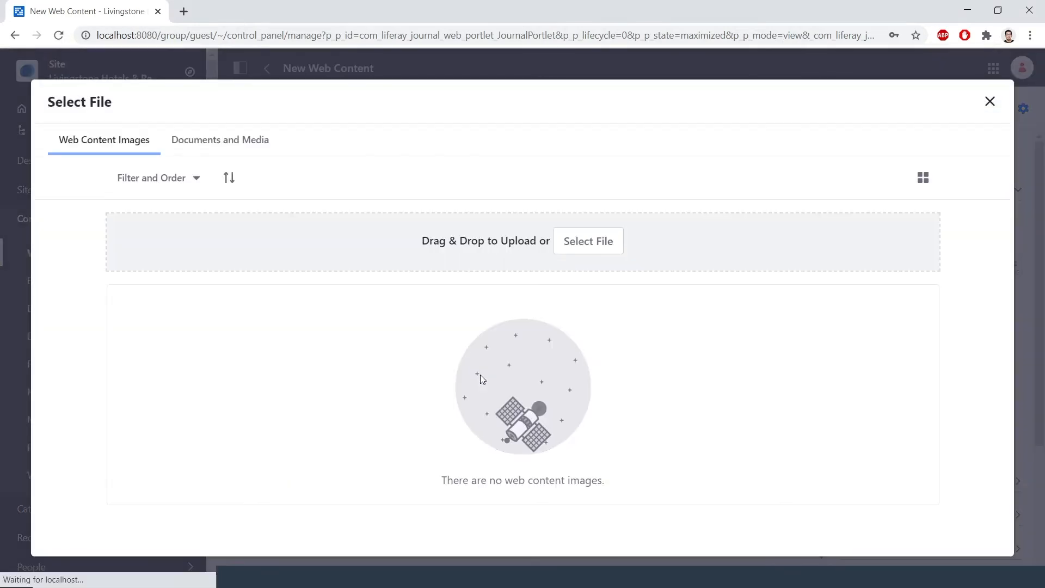
pyautogui.click(566, 252)
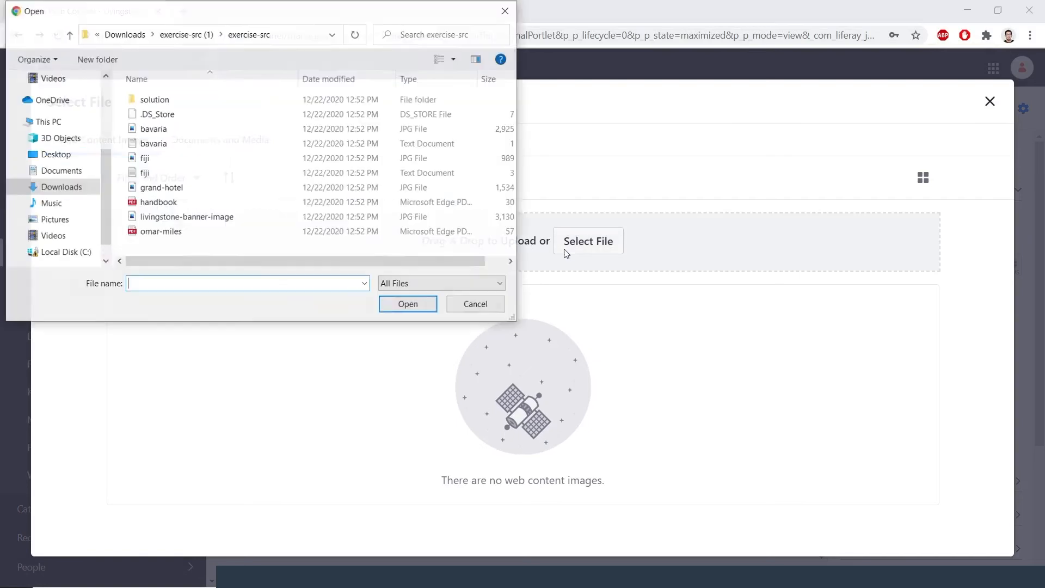
pyautogui.doubleClick(182, 131)
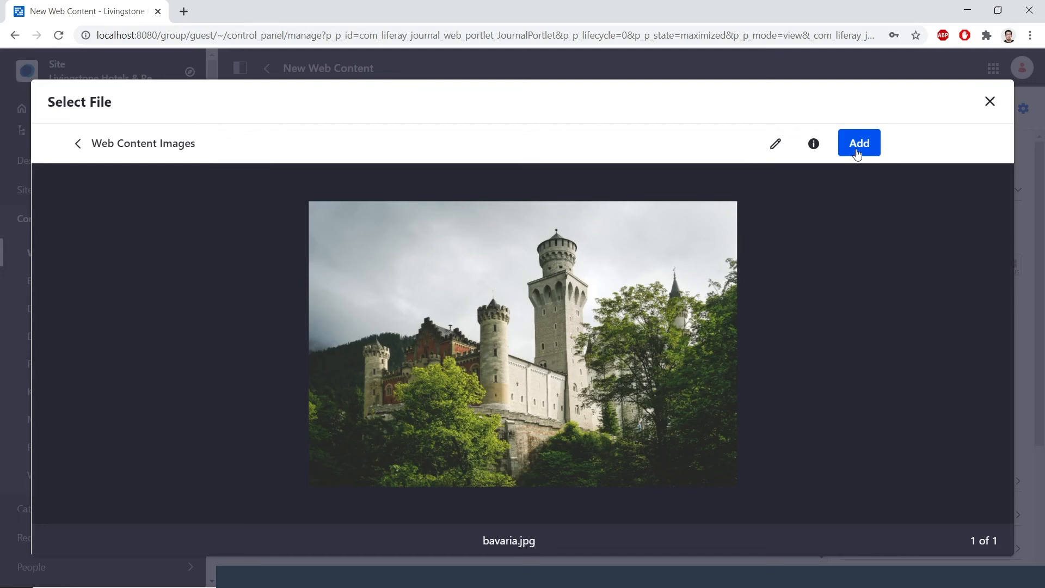
pyautogui.click(858, 145)
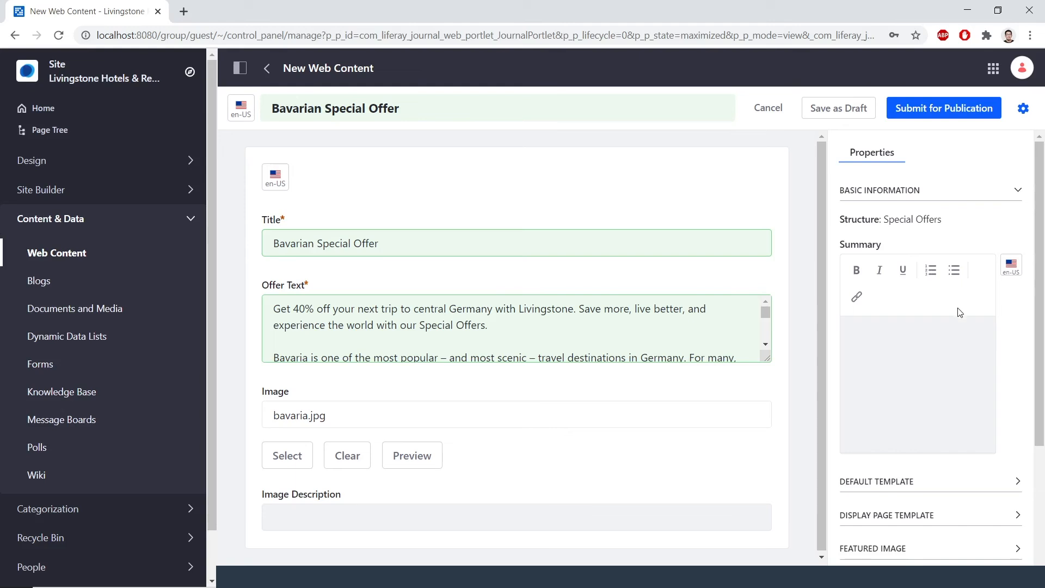
# Choose Special Offers as the article's default template and submit the article for publication.
pyautogui.click(958, 481)
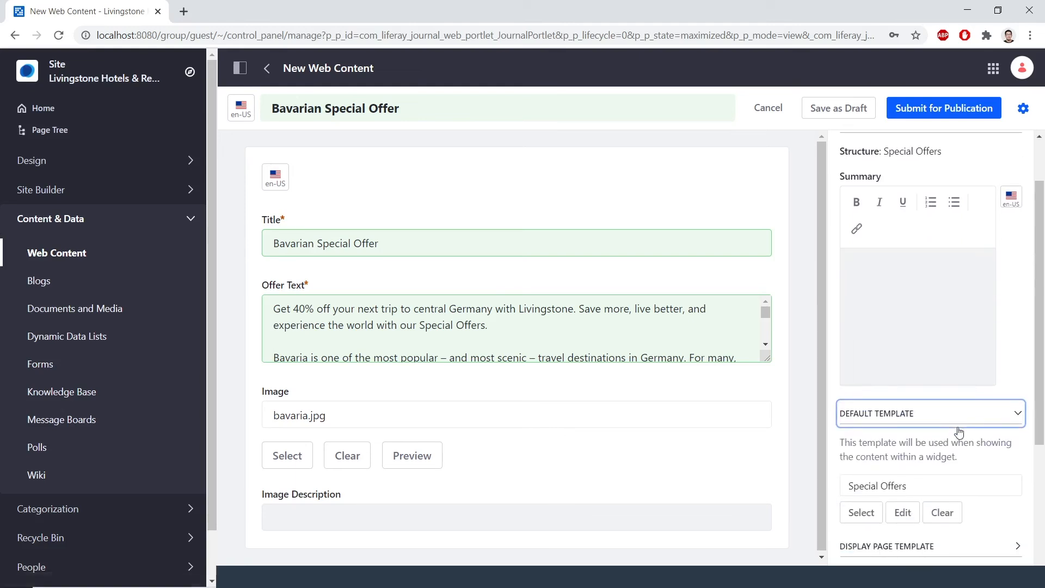
pyautogui.scroll(-1, 959, 417)
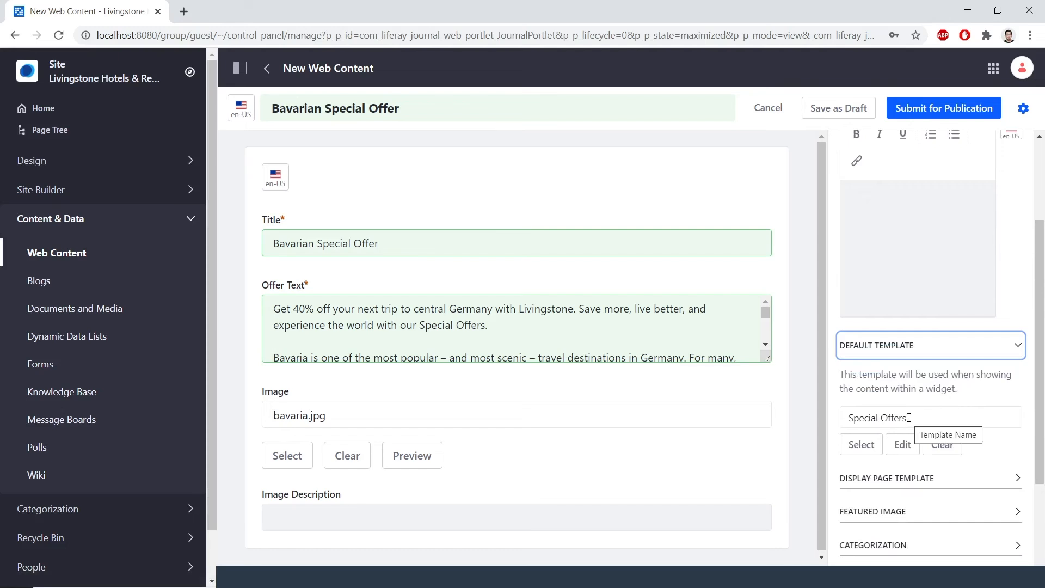
pyautogui.click(860, 444)
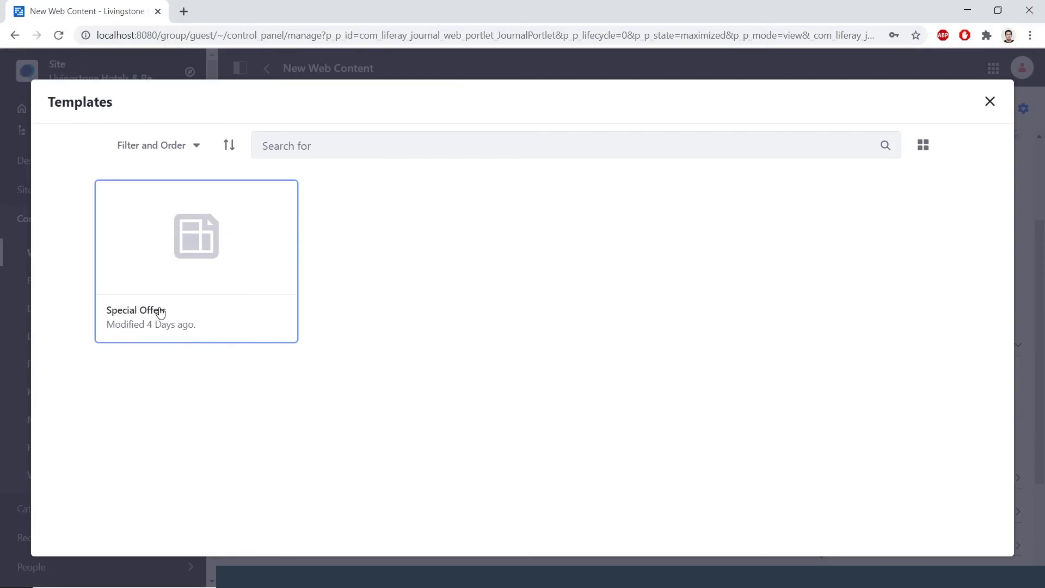
pyautogui.click(160, 312)
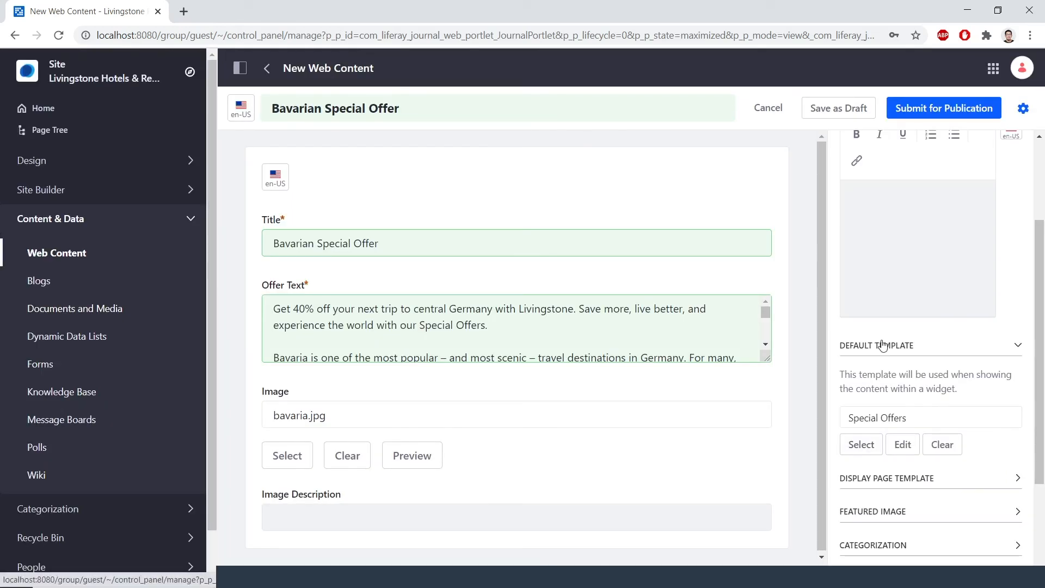
pyautogui.click(938, 109)
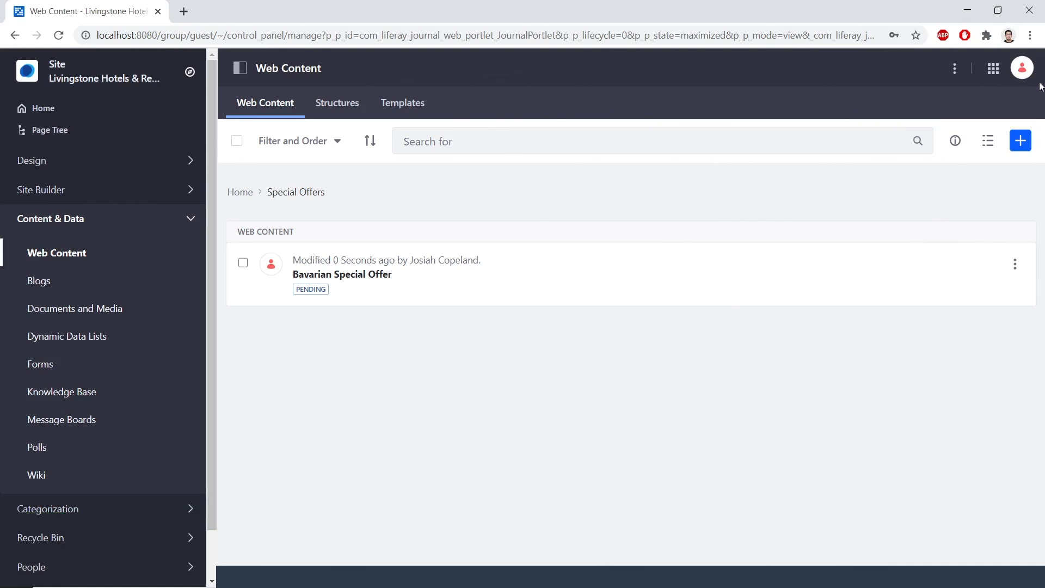
# Open the article's review task from the notifications and assign it to yourself with the comment "Reviewing the offer".
pyautogui.click(1021, 70)
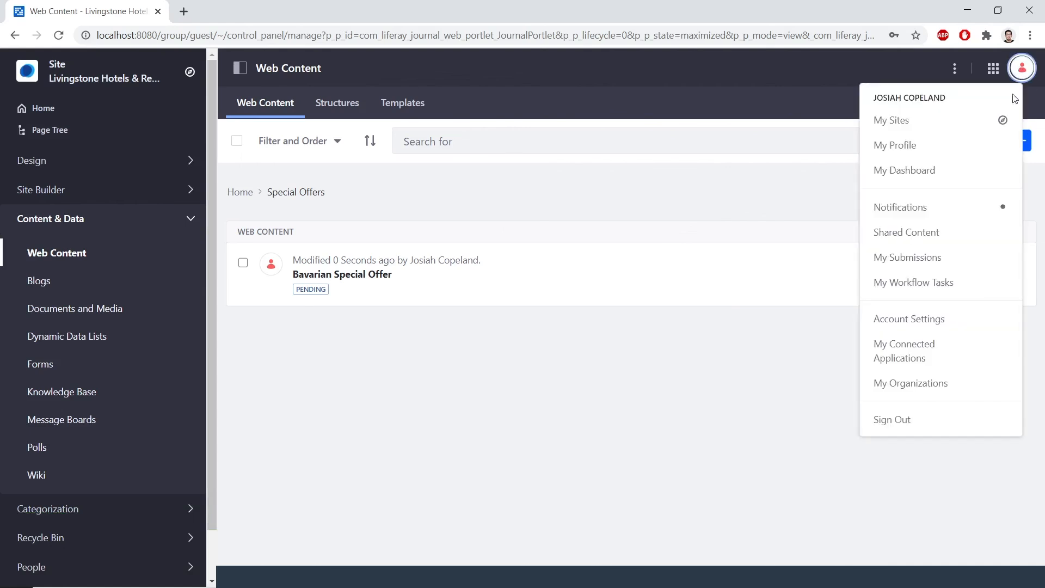
pyautogui.click(966, 216)
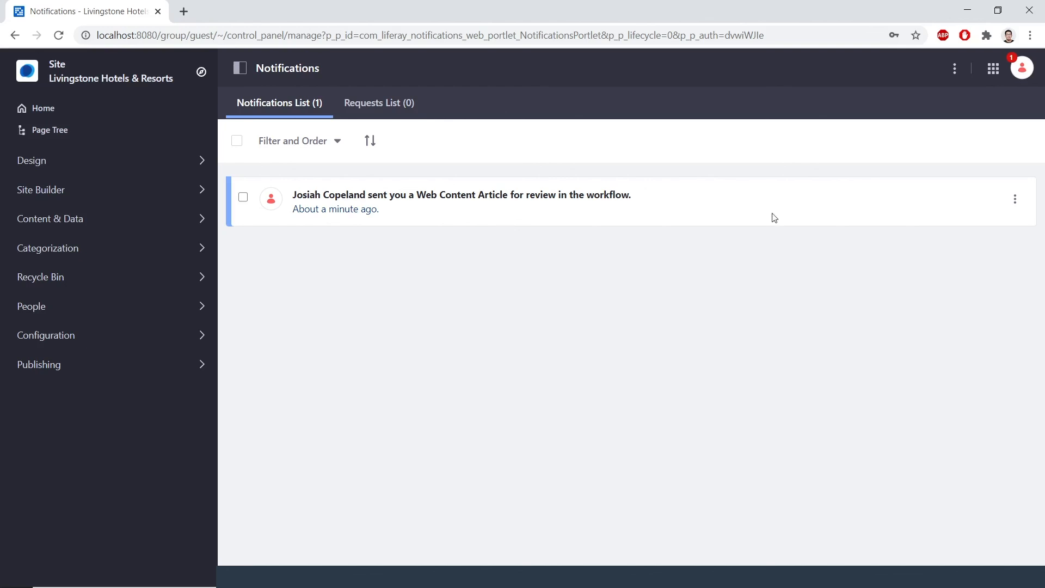
pyautogui.click(576, 196)
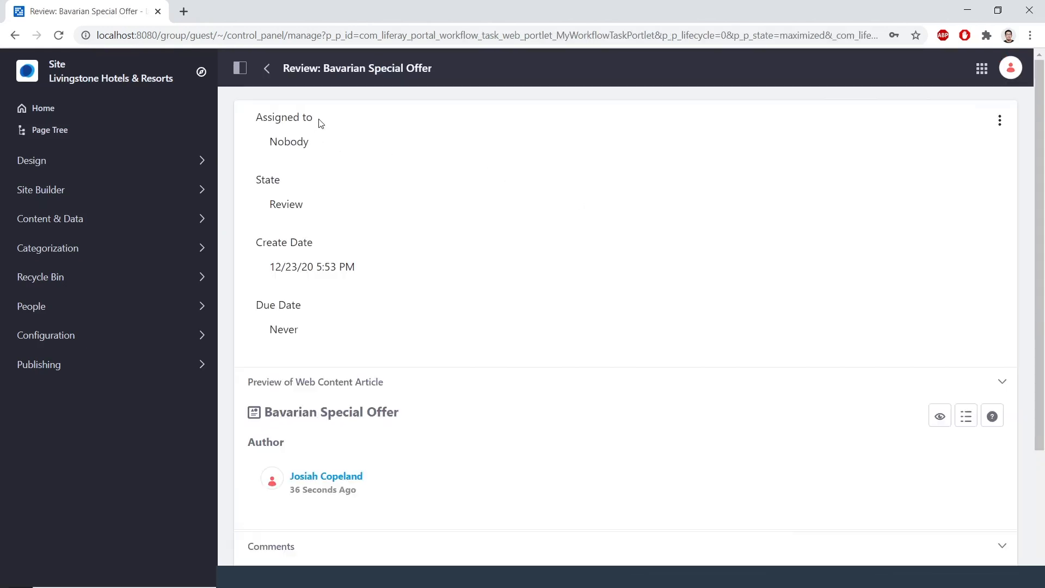
pyautogui.click(998, 124)
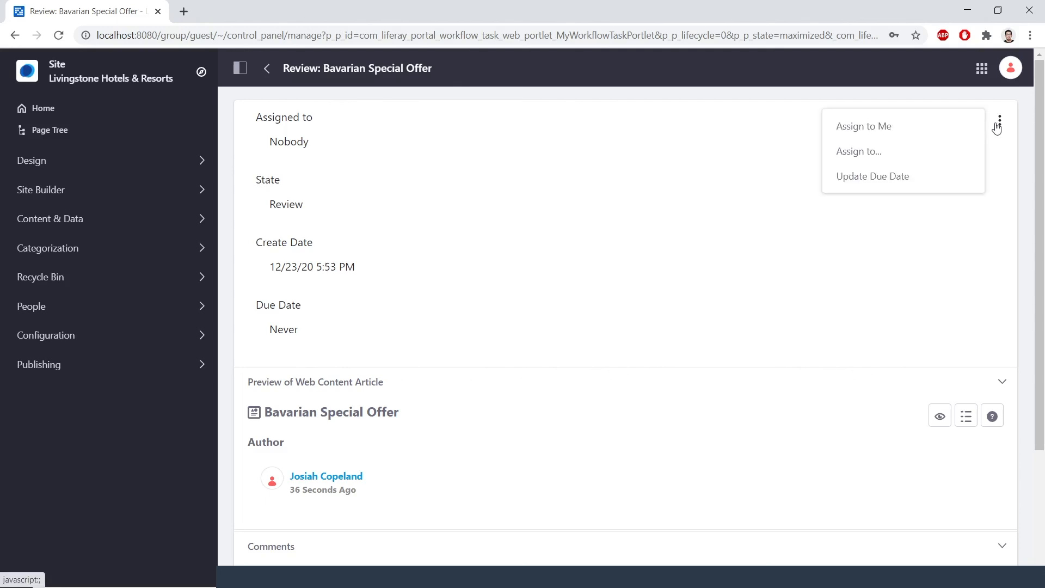
pyautogui.click(965, 128)
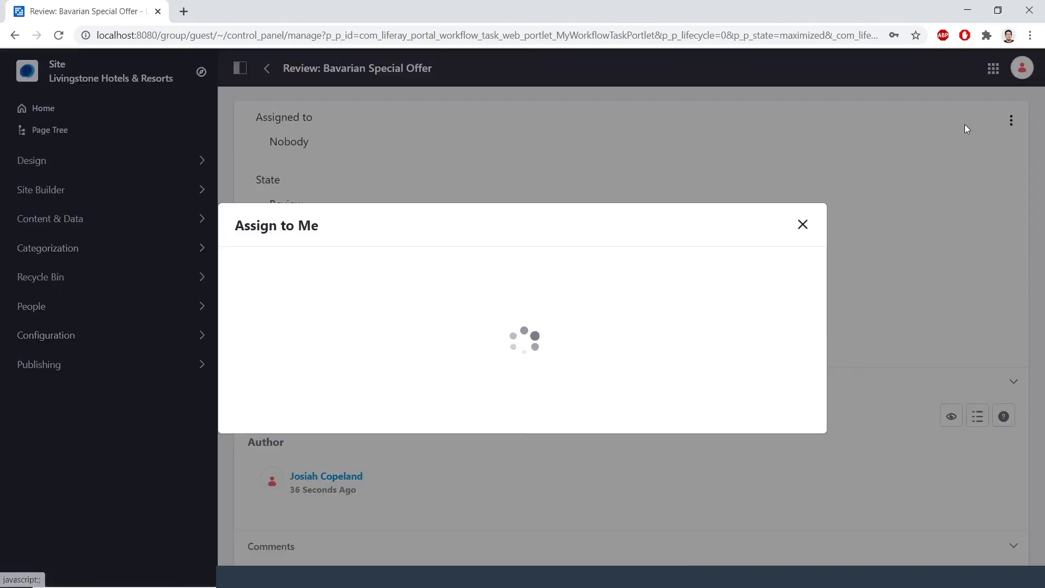
pyautogui.click(580, 323)
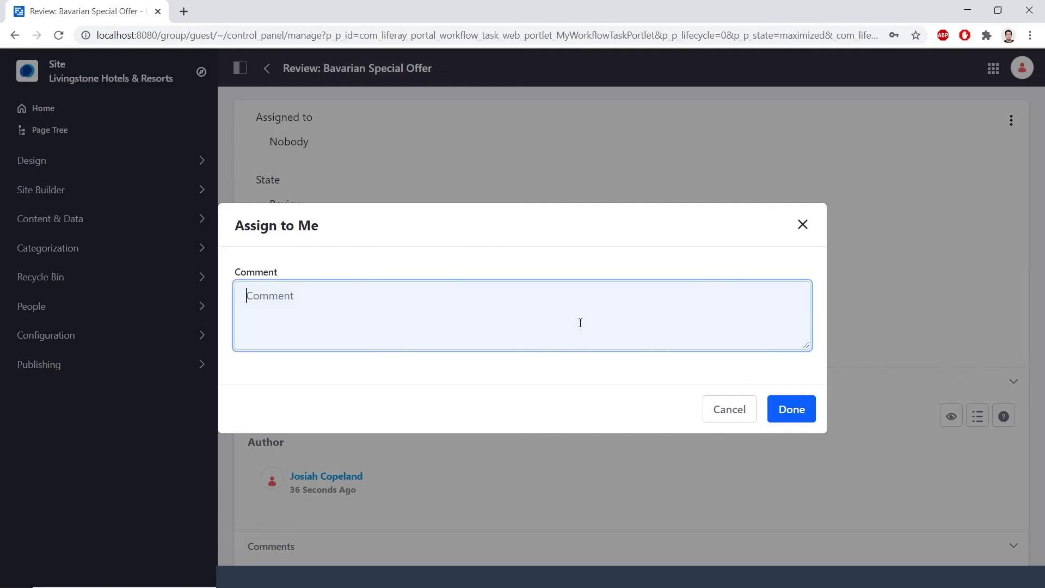
pyautogui.write('Reviewing the offer')
pyautogui.click(790, 410)
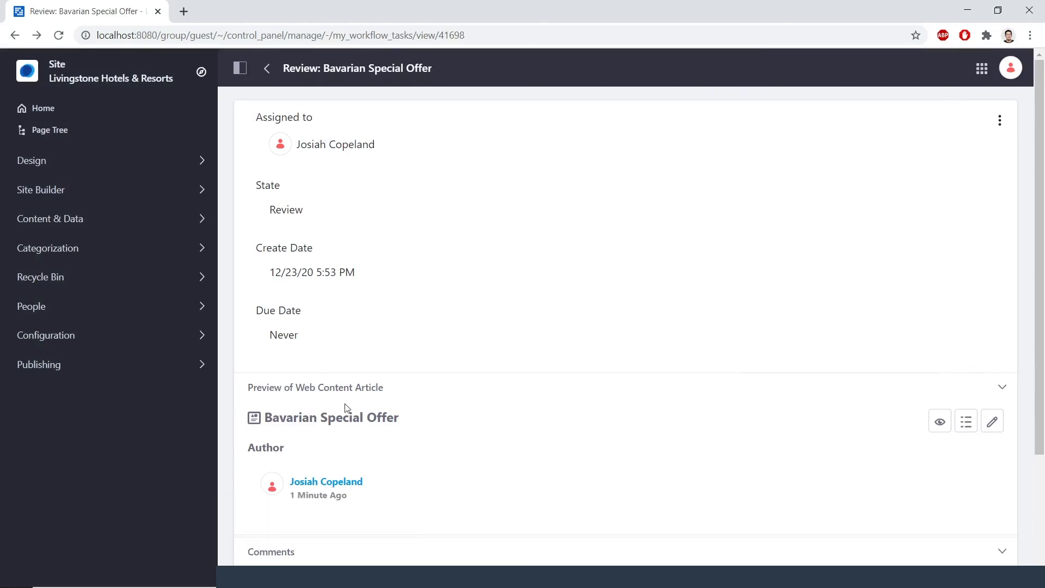
# Post the comment "Looks good!" on the Bavarian Special Offer review task.
pyautogui.scroll(-1, 378, 408)
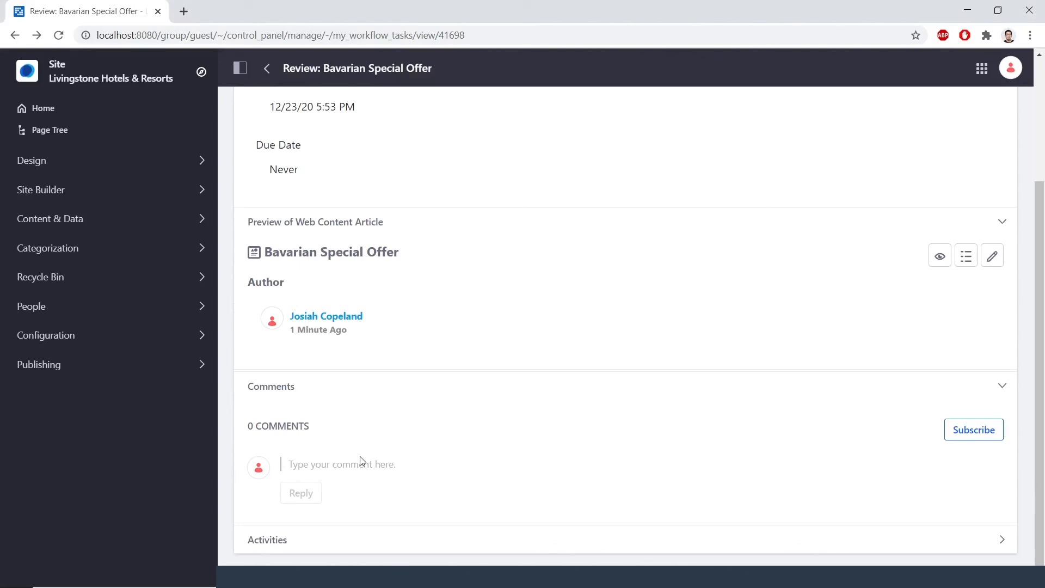
pyautogui.click(352, 463)
pyautogui.write('Looks good!')
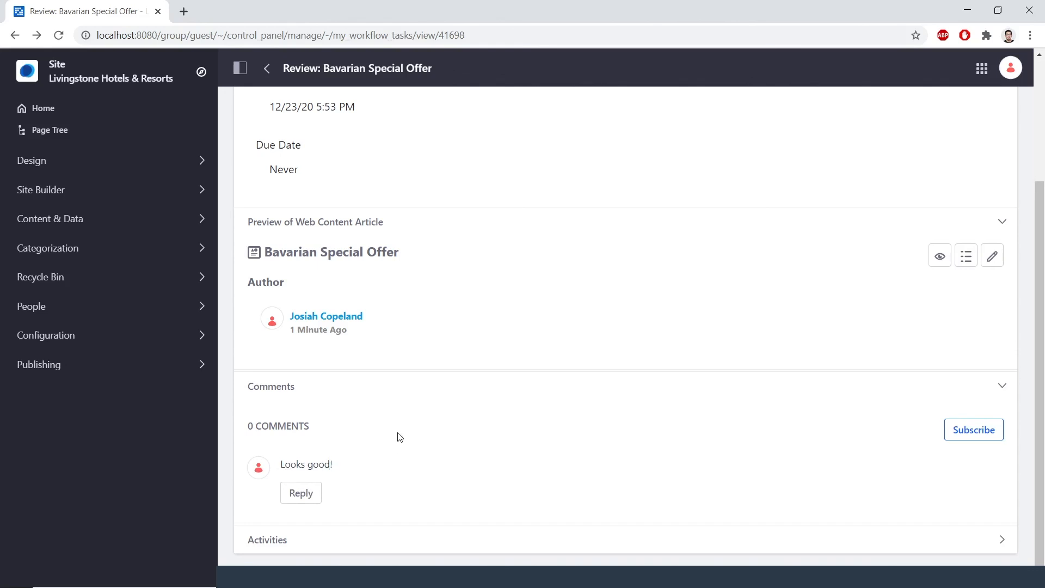
pyautogui.click(300, 492)
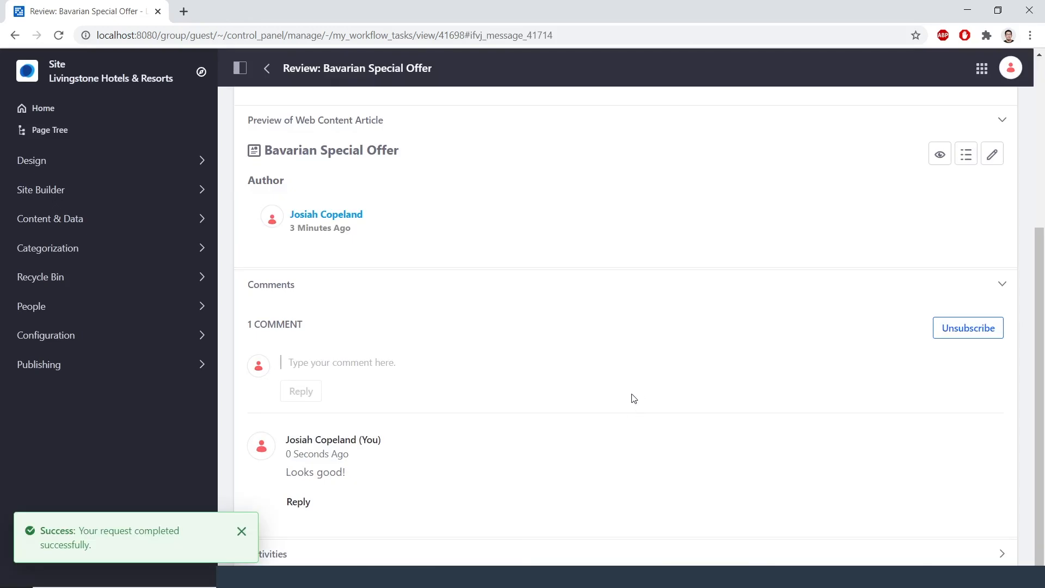
# Approve the Bavarian Special Offer review task with the comment "Good to go.".
pyautogui.scroll(2, 1018, 233)
pyautogui.scroll(3, 1017, 233)
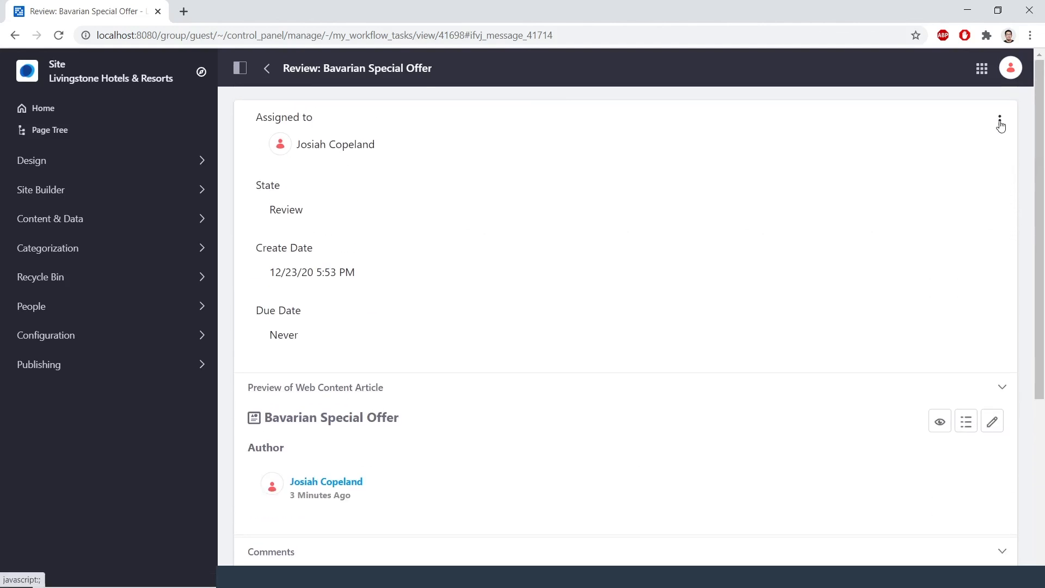
pyautogui.click(999, 121)
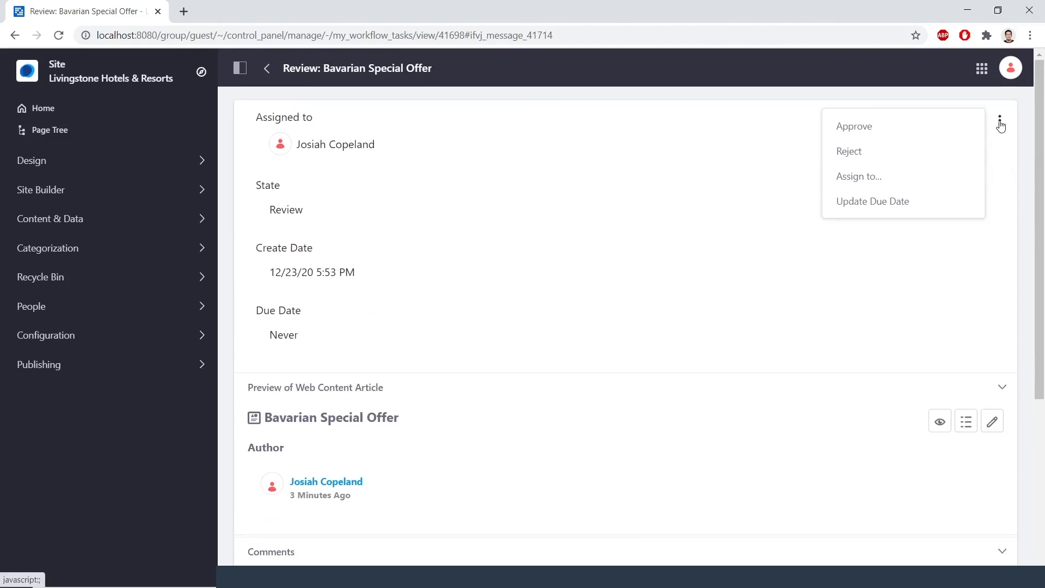
pyautogui.click(963, 132)
pyautogui.click(595, 283)
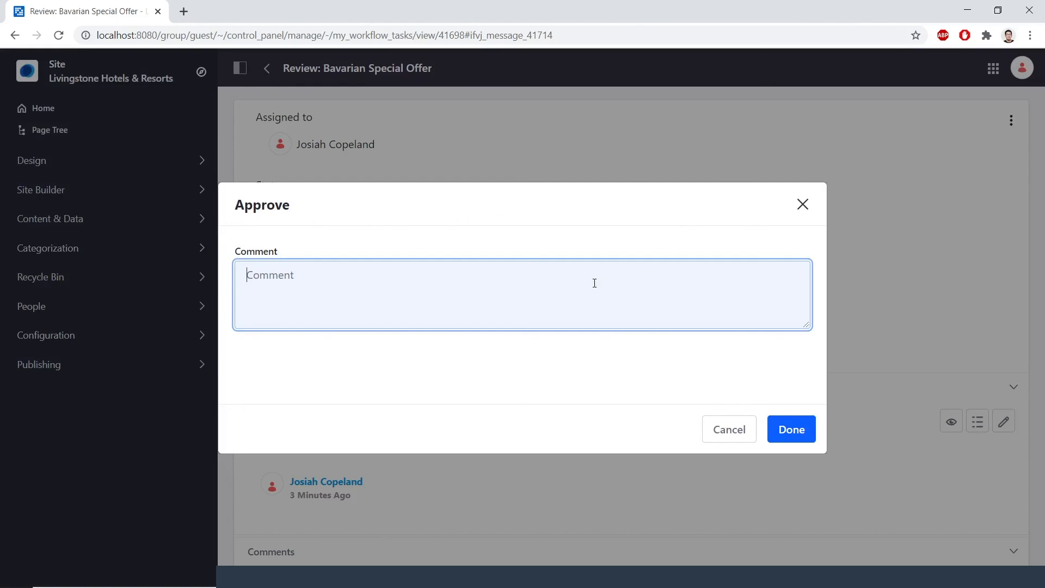
pyautogui.write('Good to go.')
pyautogui.click(809, 432)
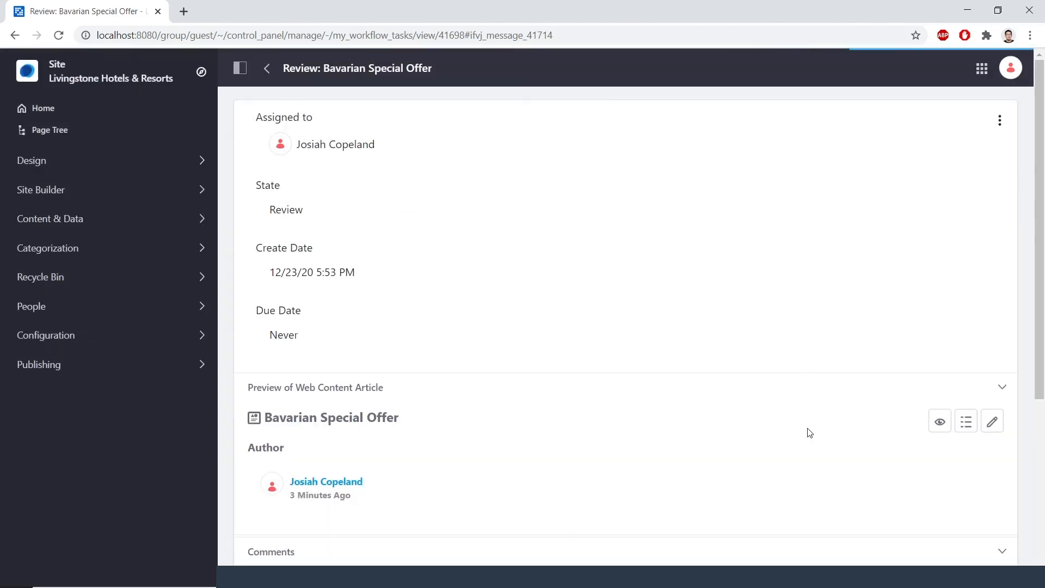